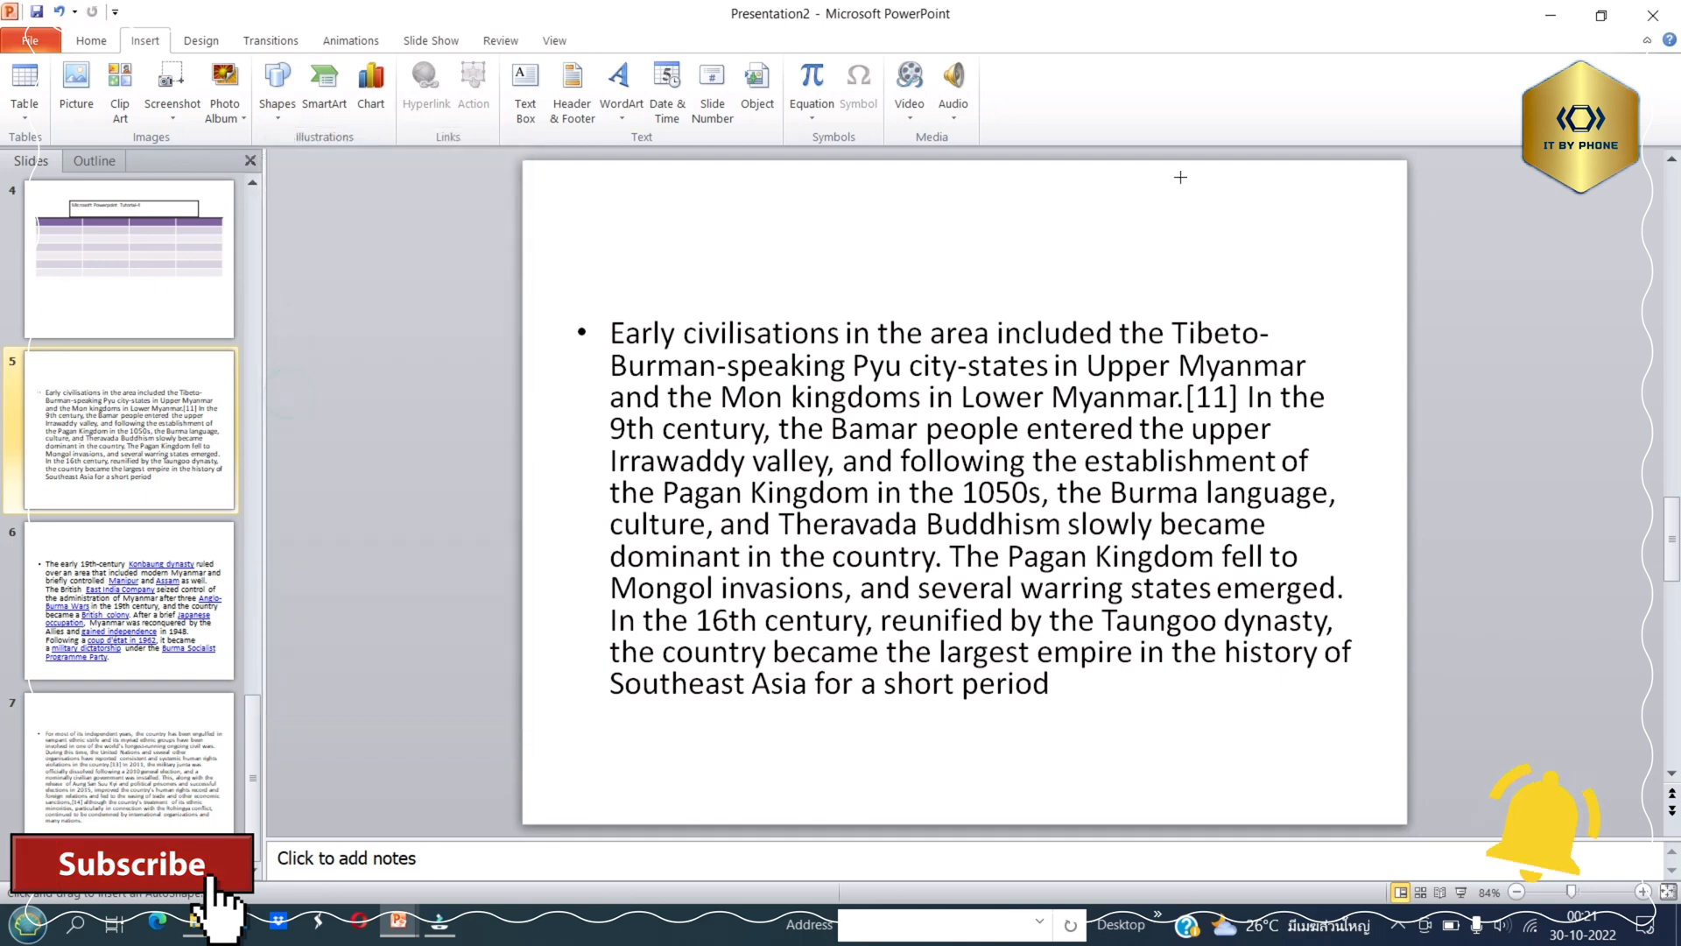
# Draw a left block arrow below the body text on slide 5 and hyperlink it to Slide 2 of this presentation.
pyautogui.moveTo(1225, 258)
pyautogui.mouseDown()
pyautogui.moveTo(971, 258)
pyautogui.moveTo(920, 198)
pyautogui.moveTo(1092, 278)
pyautogui.moveTo(1123, 635)
pyautogui.moveTo(1114, 742)
pyautogui.moveTo(1081, 667)
pyautogui.moveTo(483, 204)
pyautogui.moveTo(981, 751)
pyautogui.mouseUp()
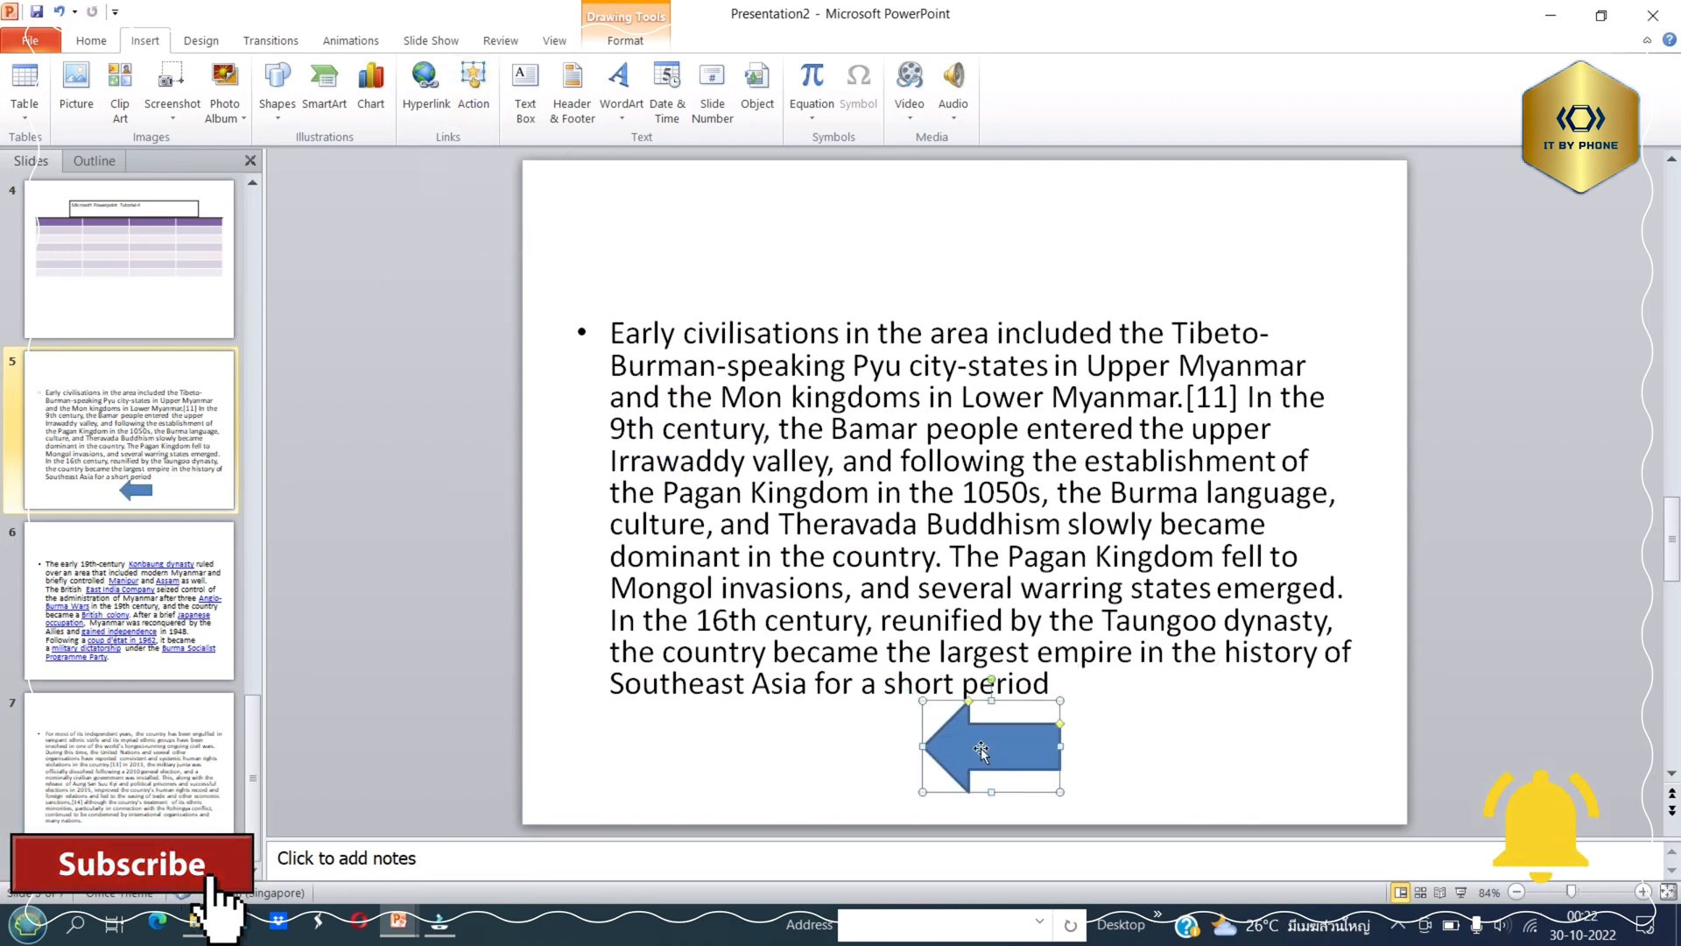
pyautogui.click(428, 84)
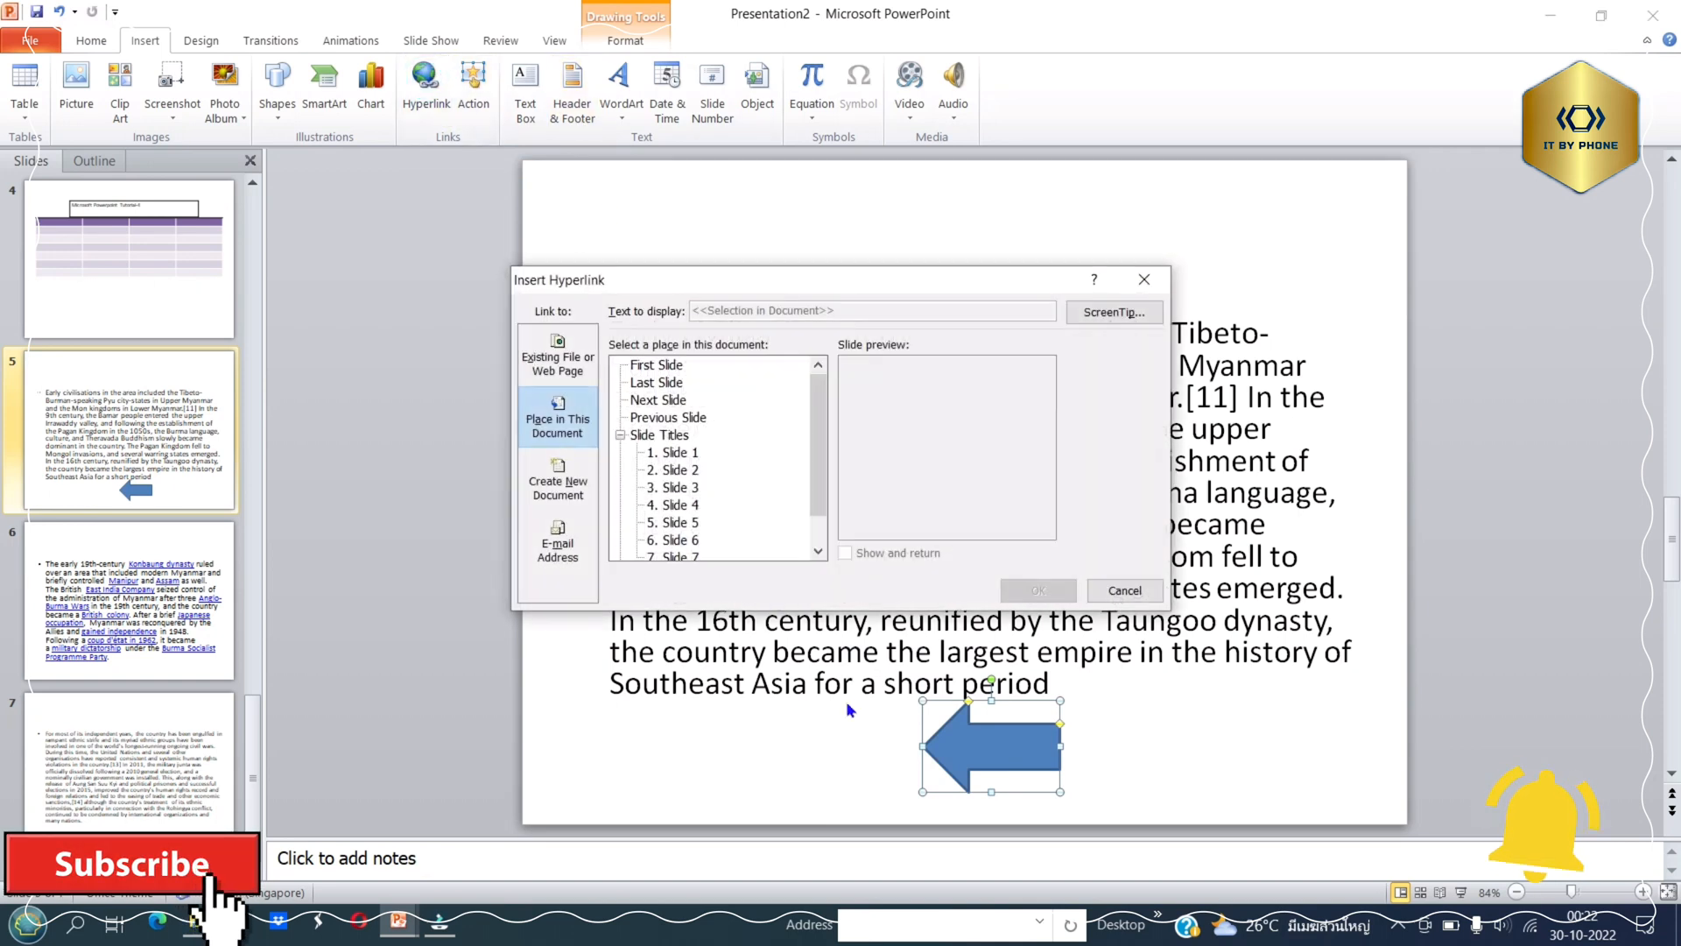
pyautogui.click(676, 471)
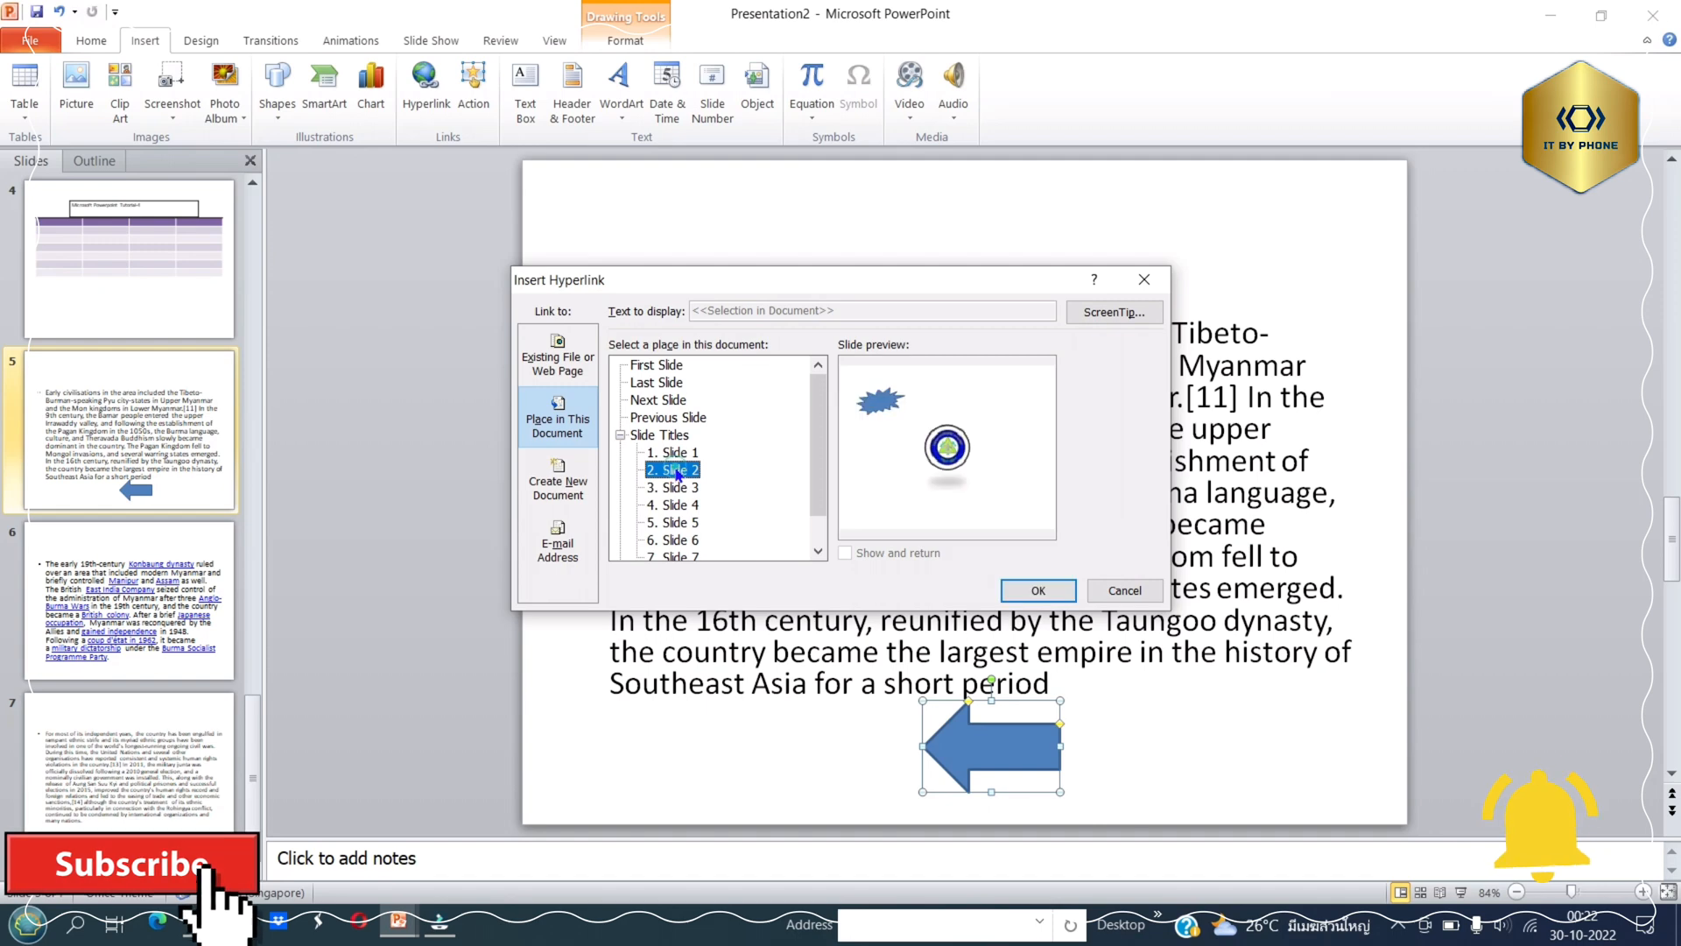
pyautogui.click(1036, 591)
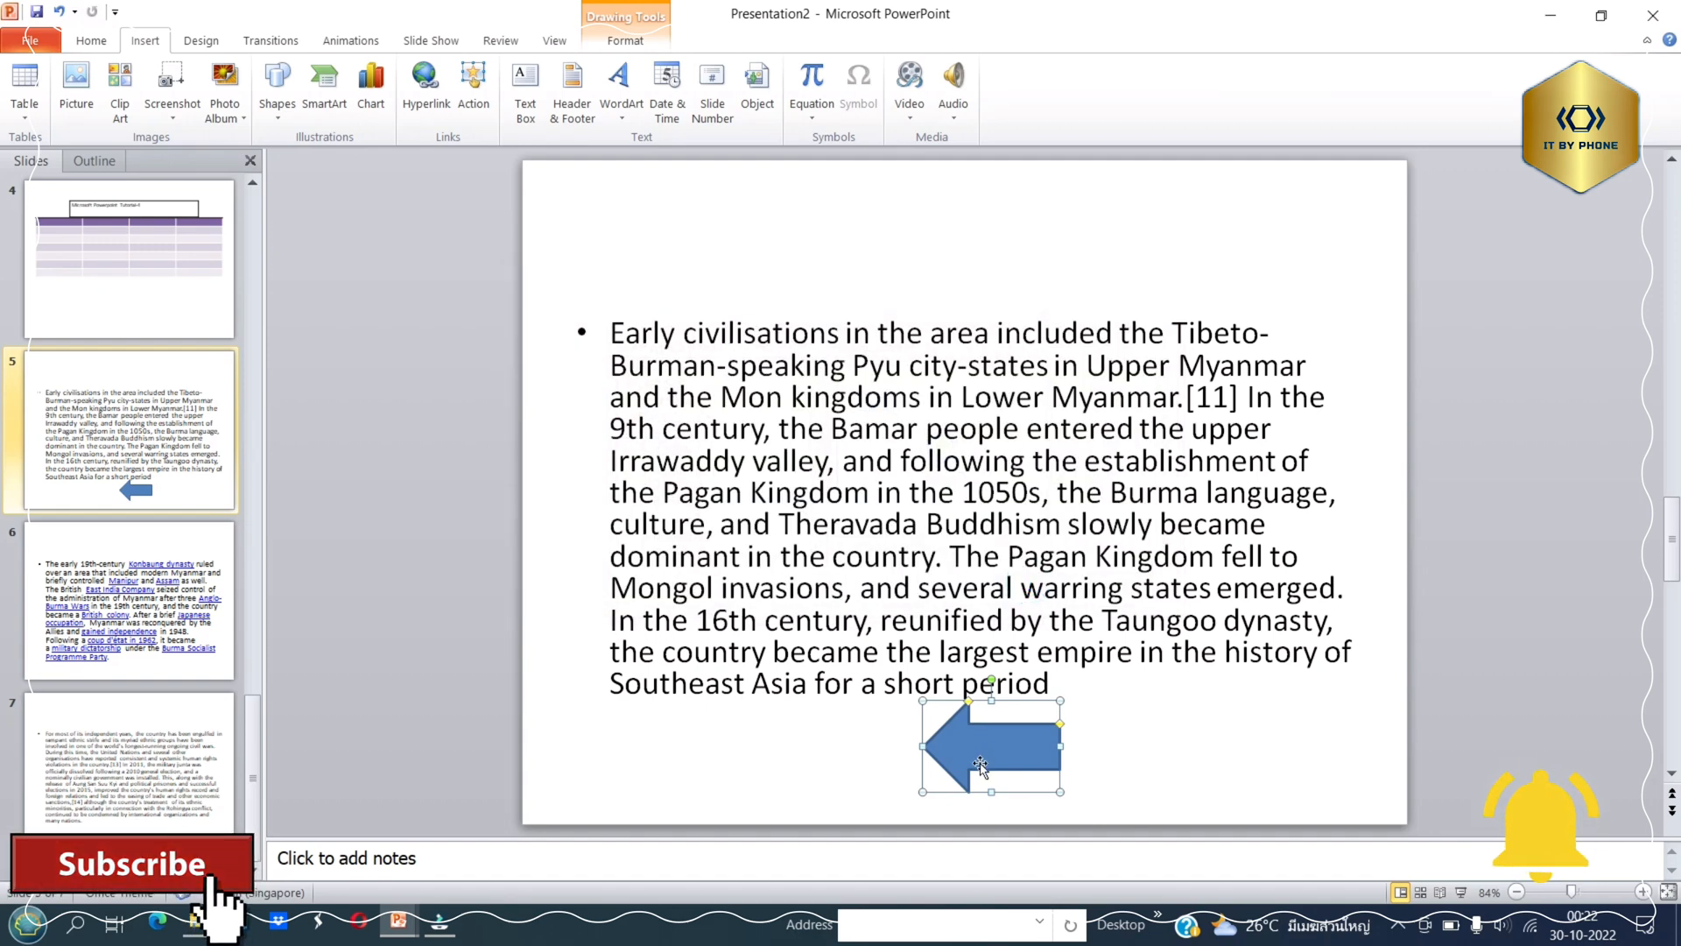
# Run the slide show from slide 5, test the left arrow's link and the starburst's return link, and exit the show.
pyautogui.click(1462, 894)
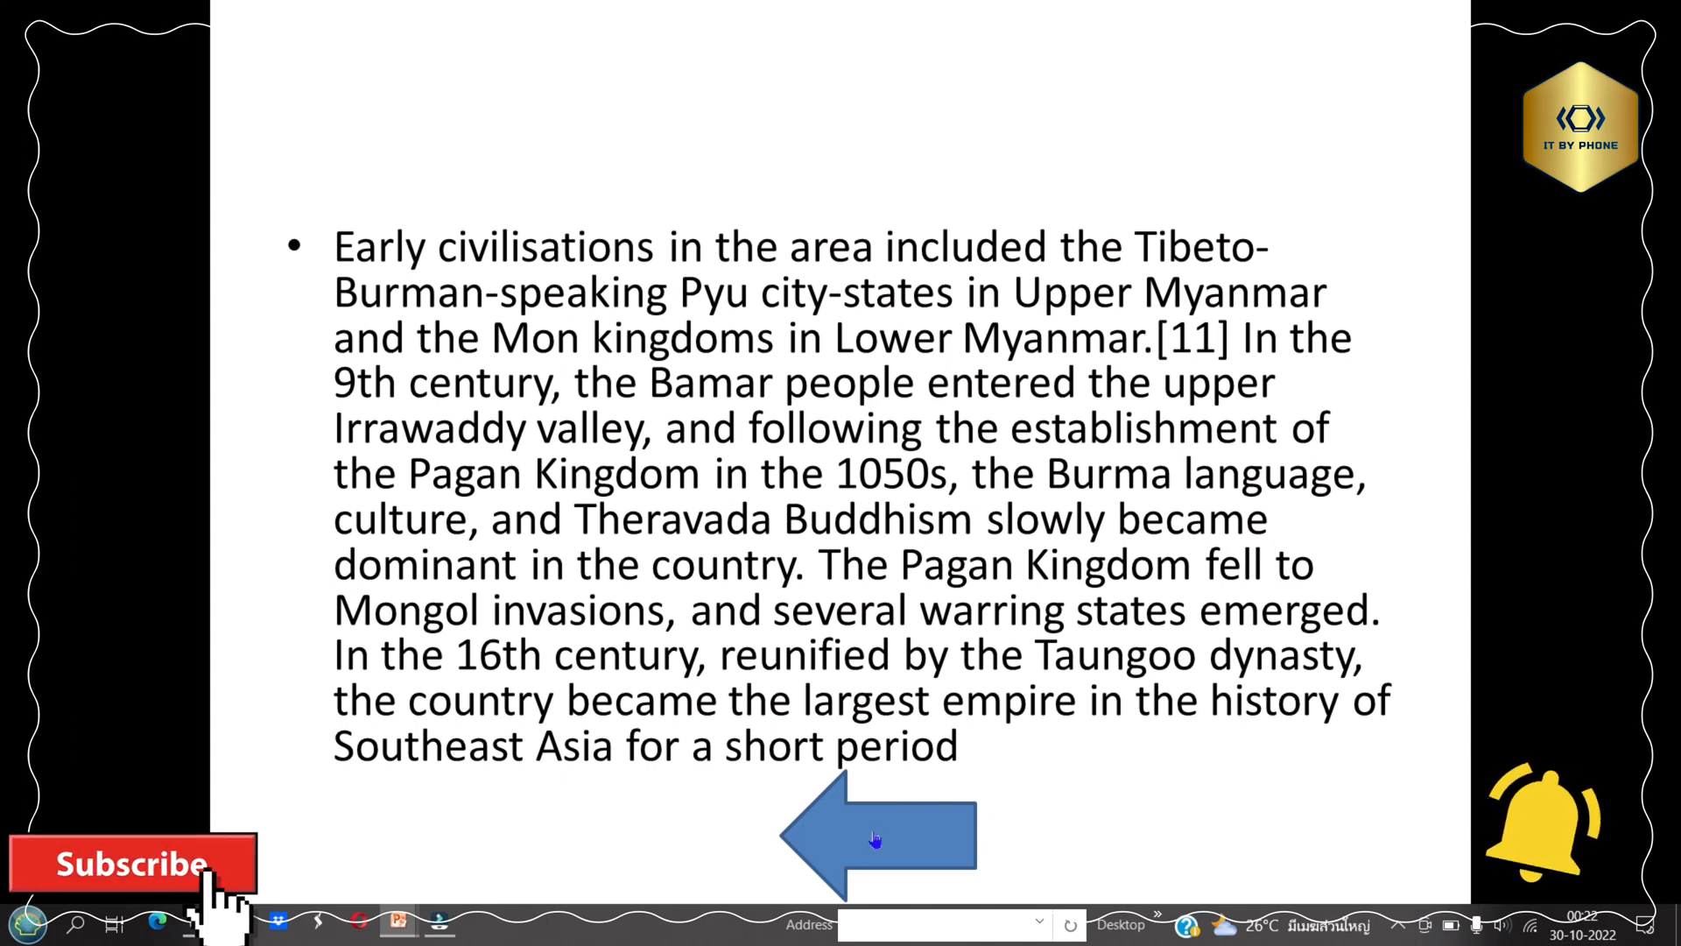
pyautogui.click(874, 839)
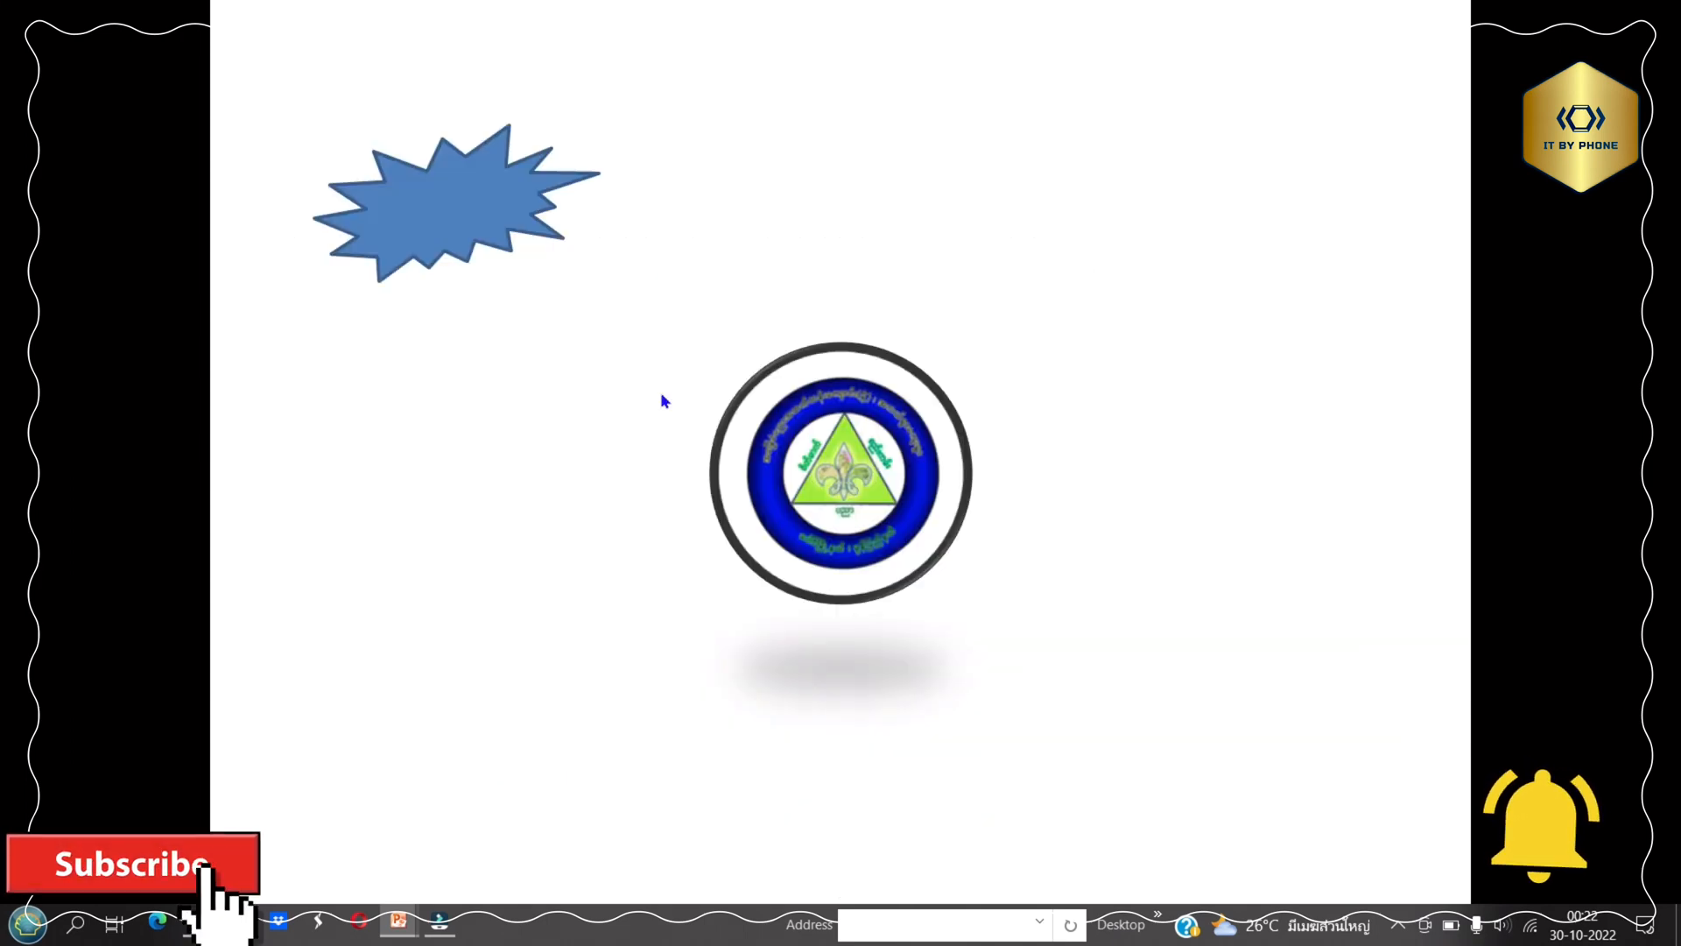
pyautogui.click(419, 209)
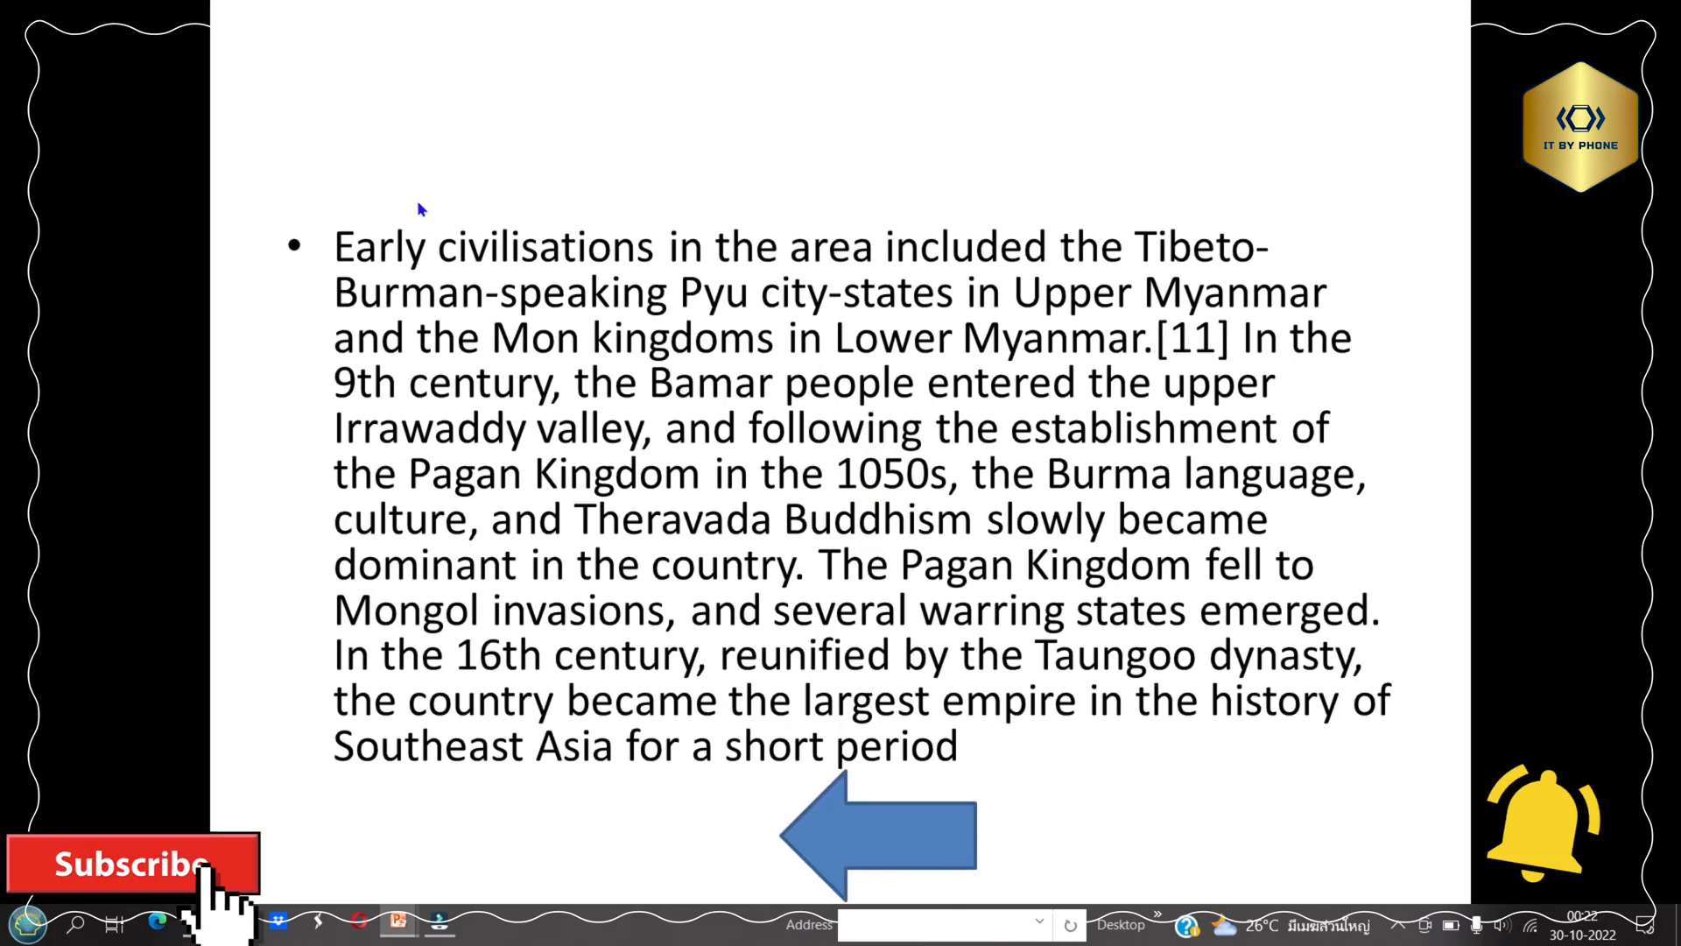
pyautogui.click(848, 827)
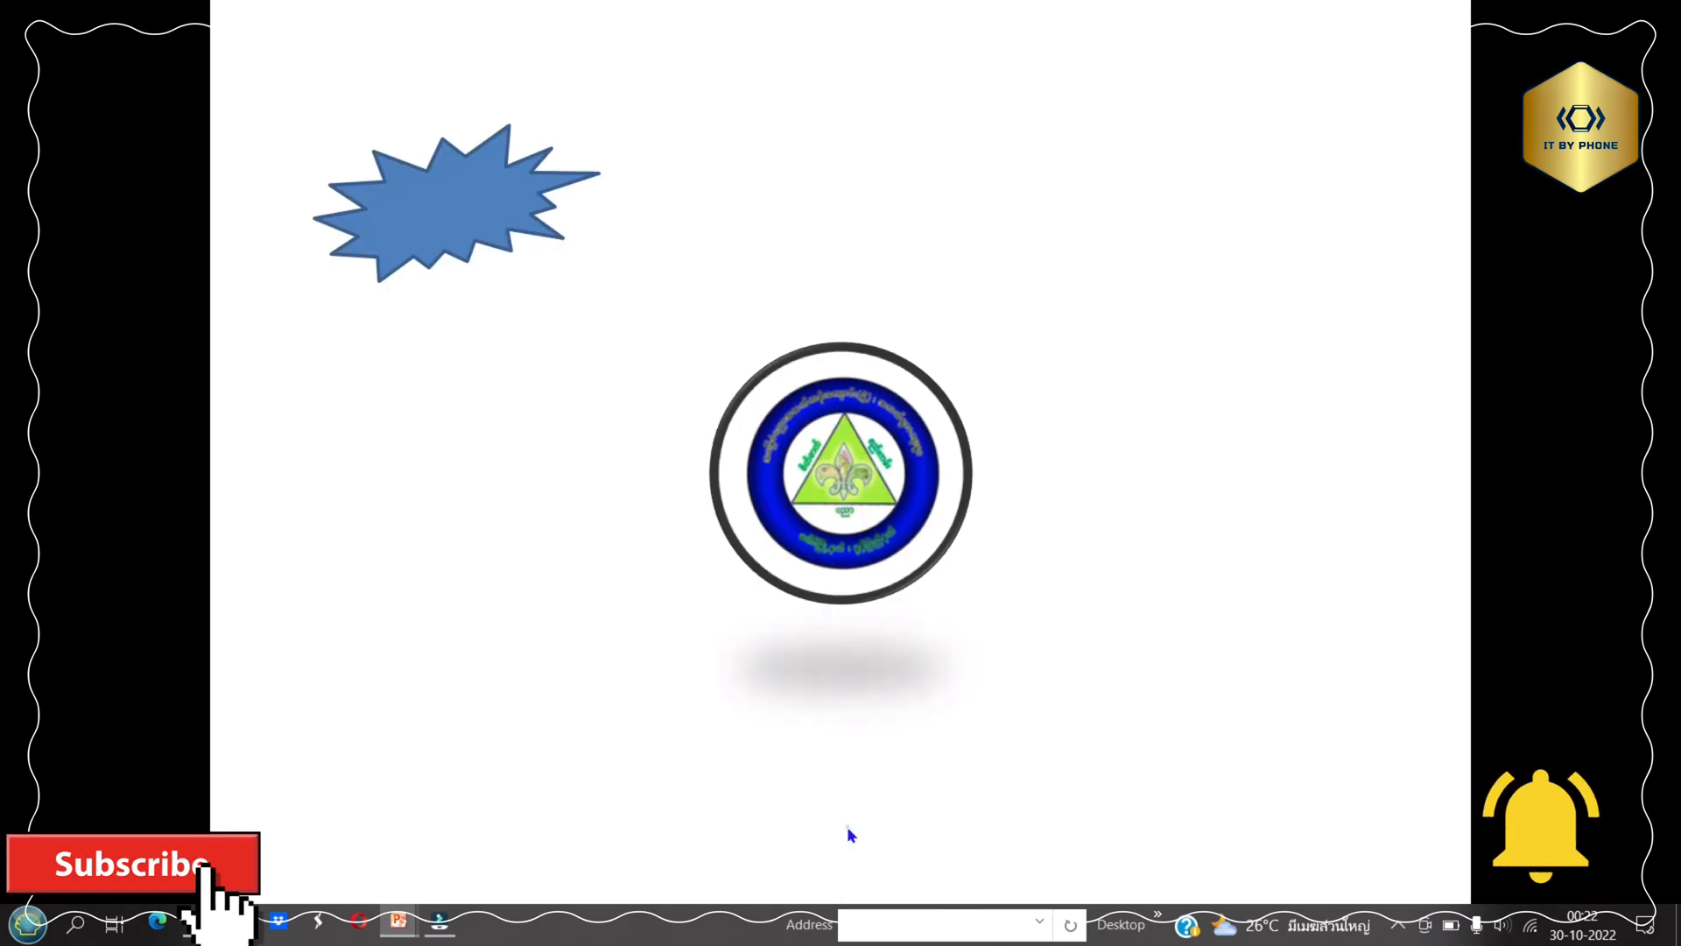
pyautogui.click(1095, 417)
pyautogui.click(1095, 417)
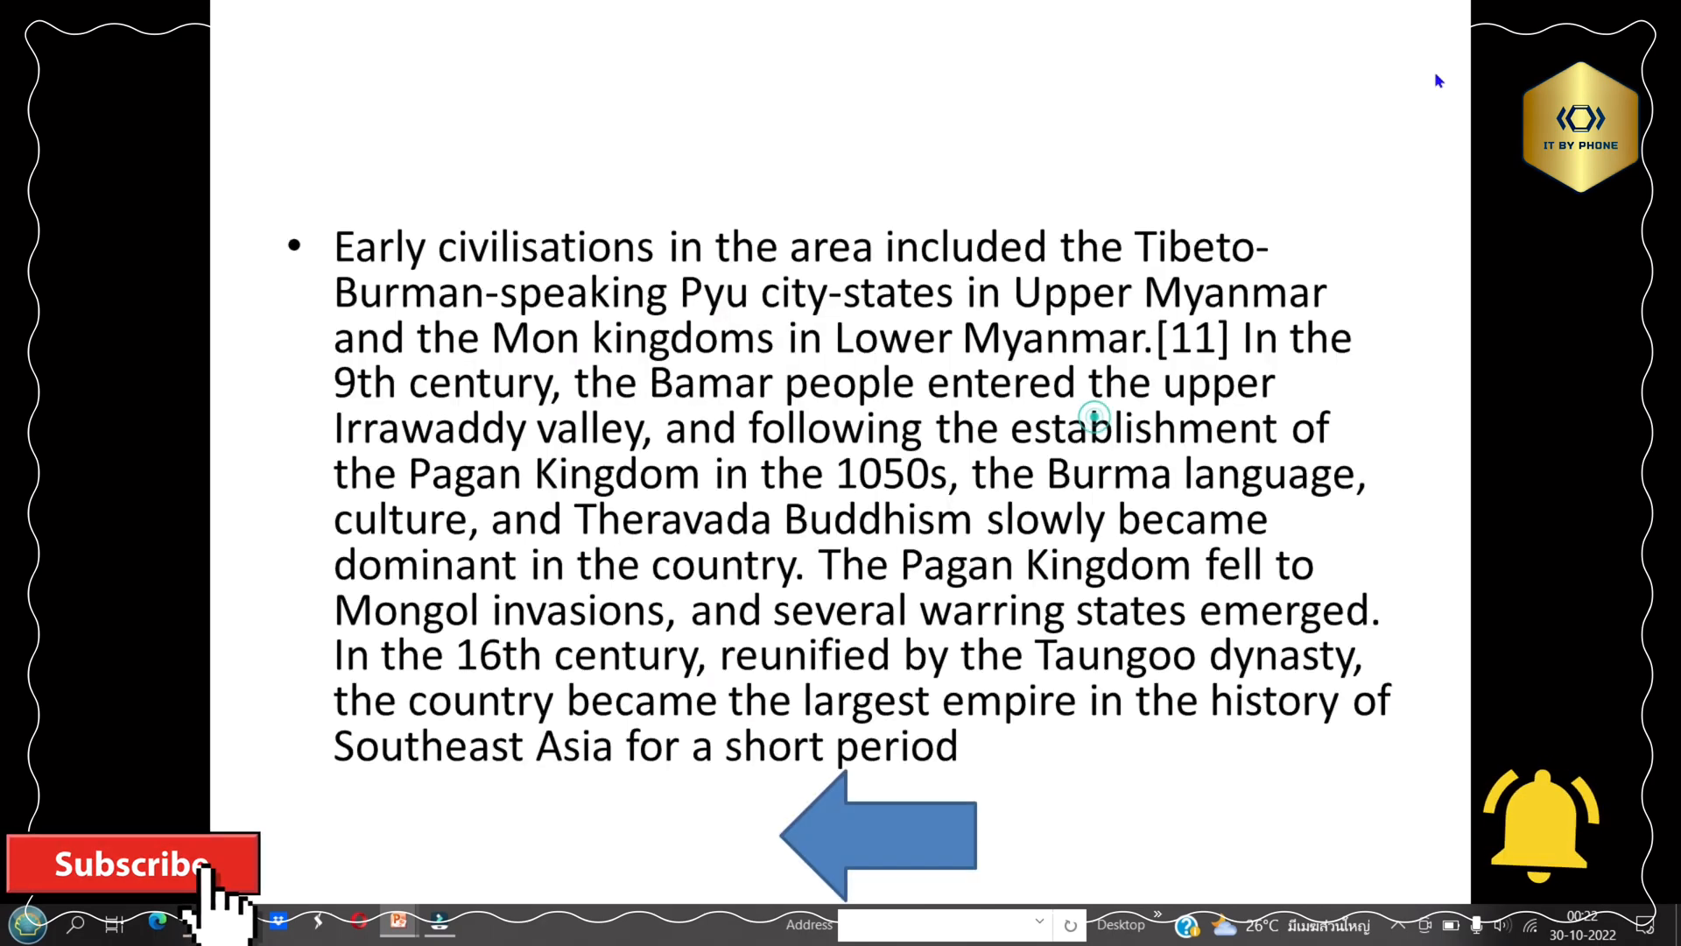
pyautogui.click(1431, 85)
pyautogui.click(1429, 84)
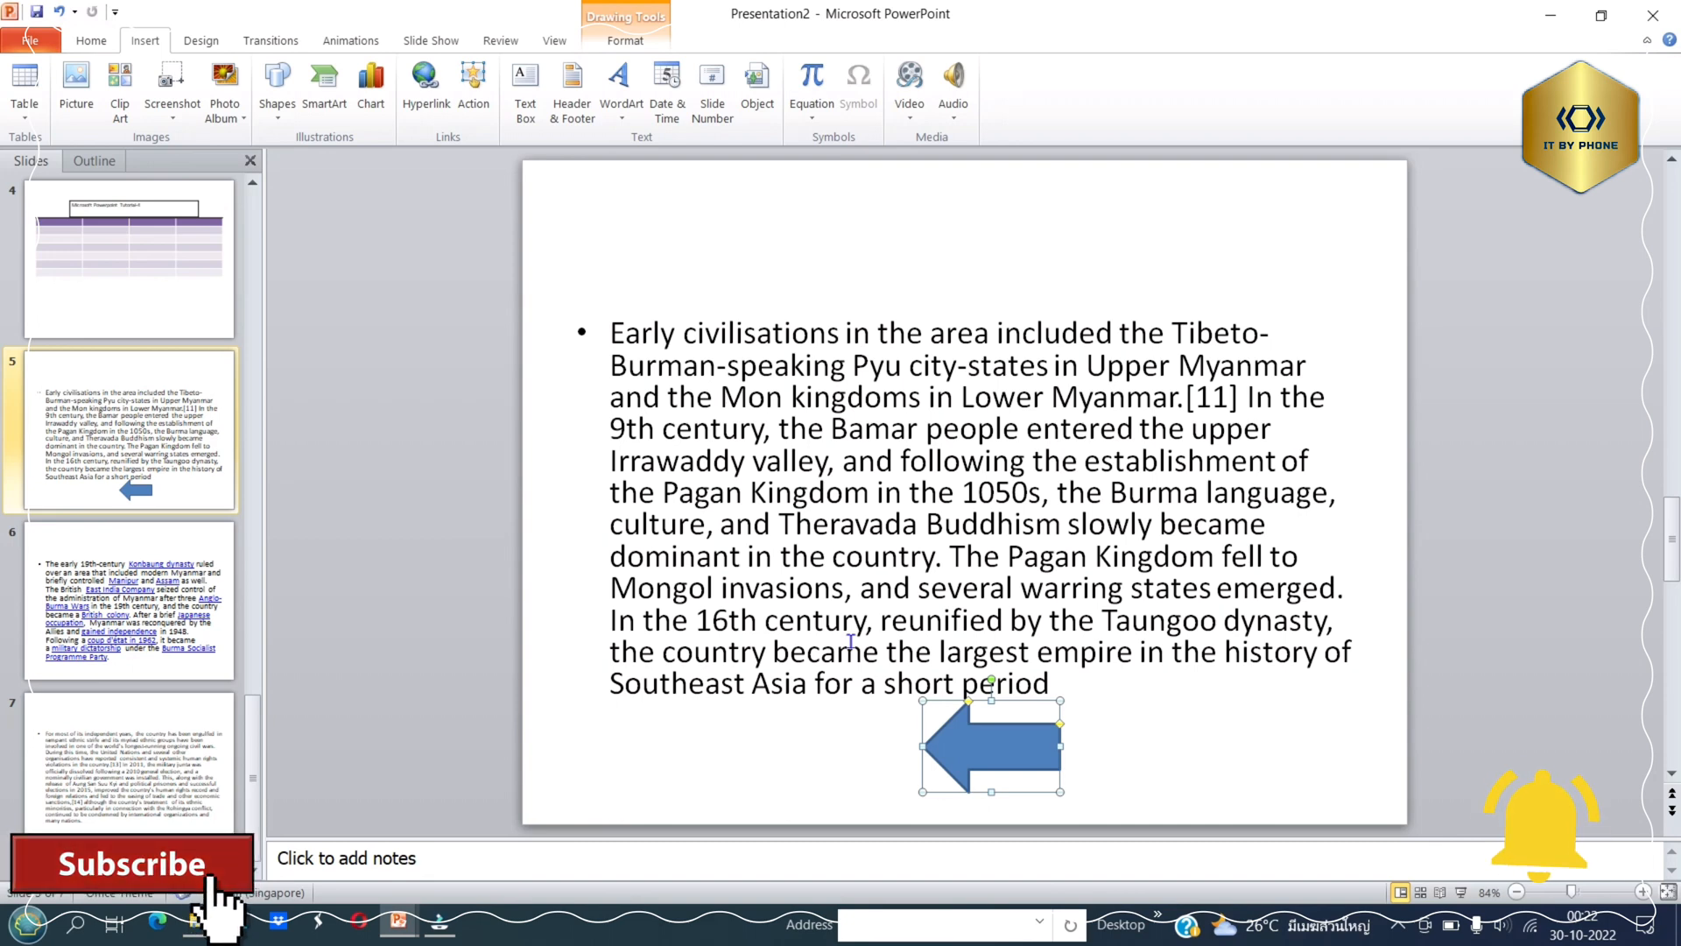
# Draw a down block arrow in the blank area above the body text on slide 5.
pyautogui.click(277, 96)
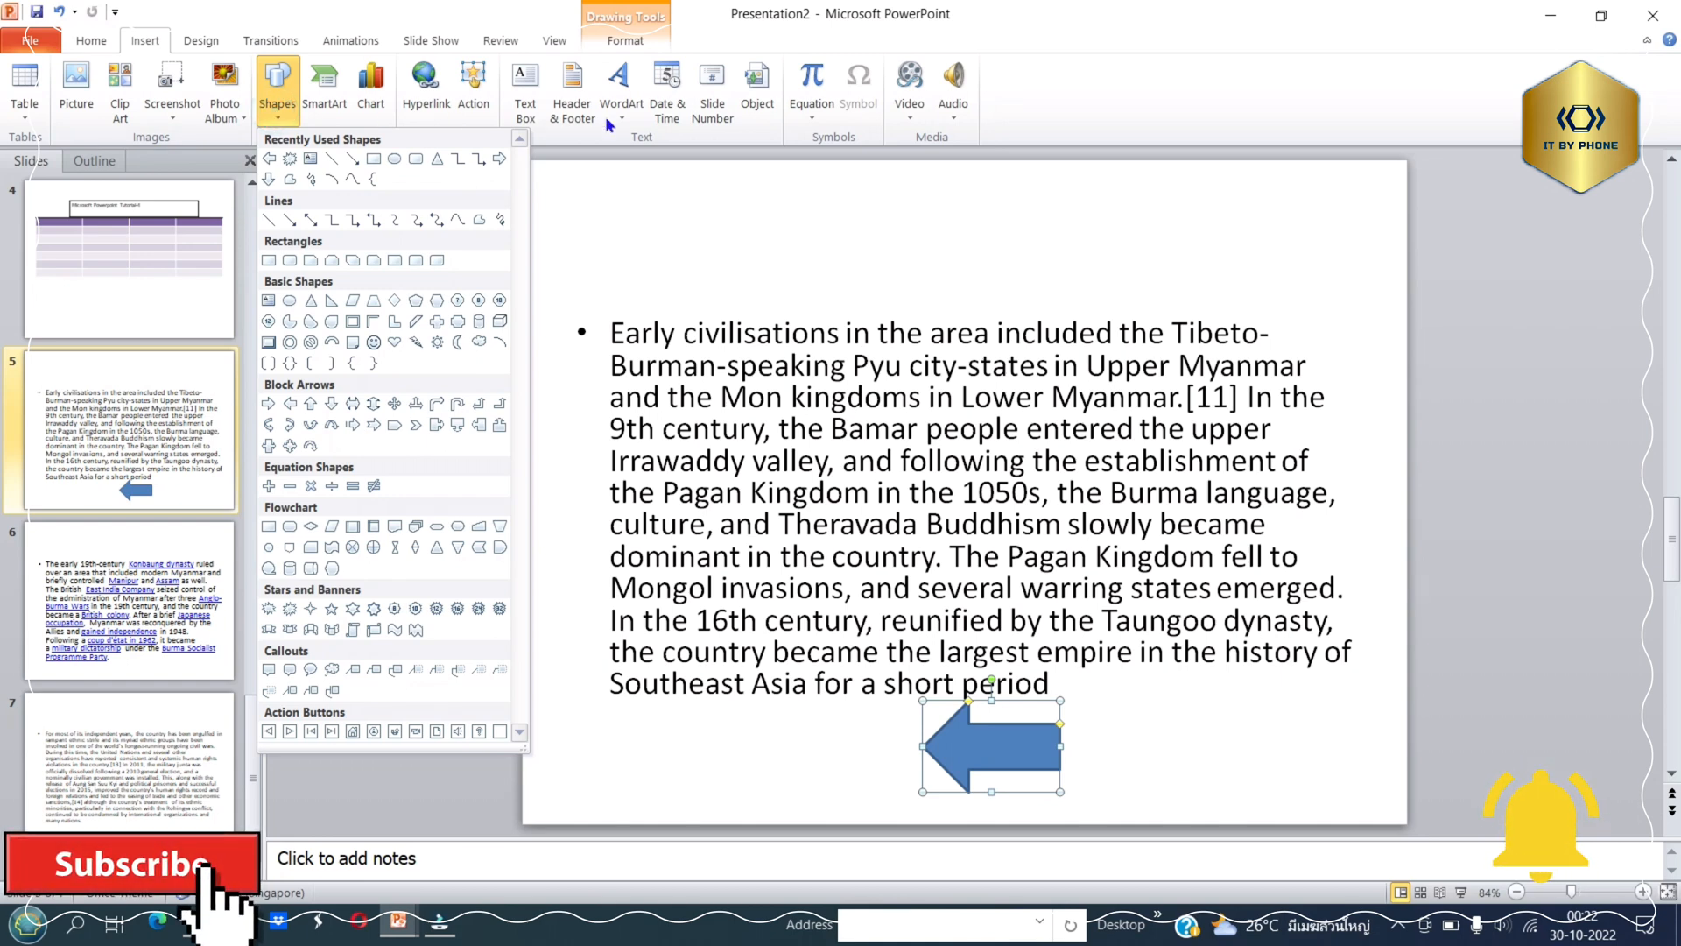
pyautogui.click(698, 204)
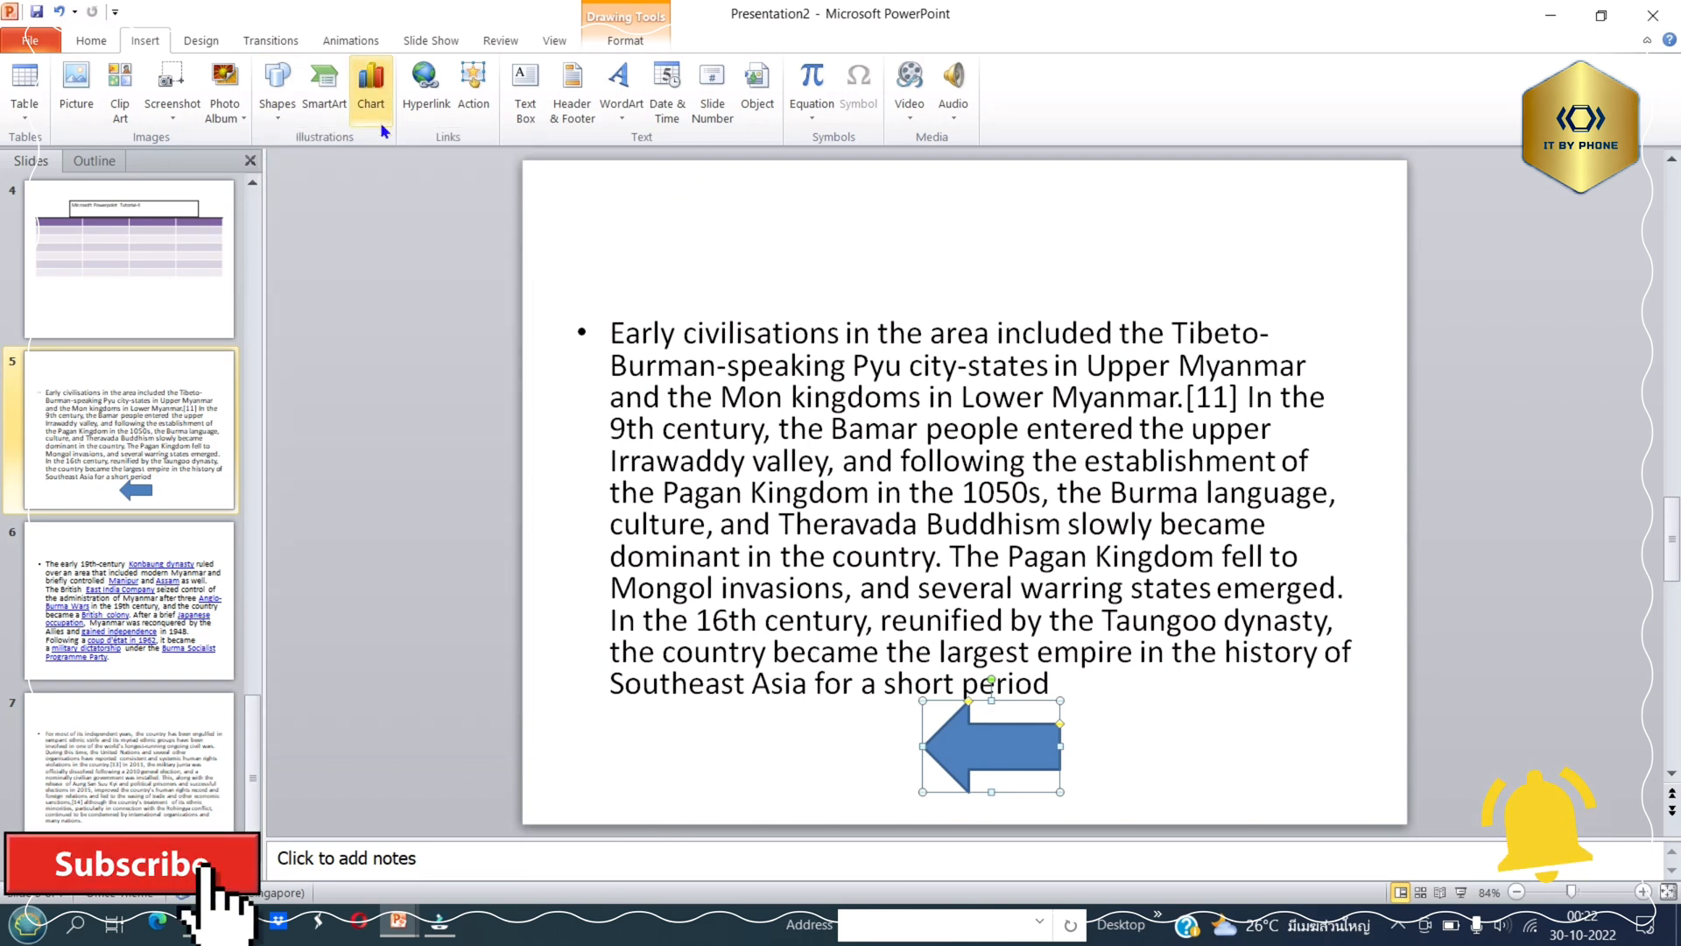
pyautogui.click(608, 231)
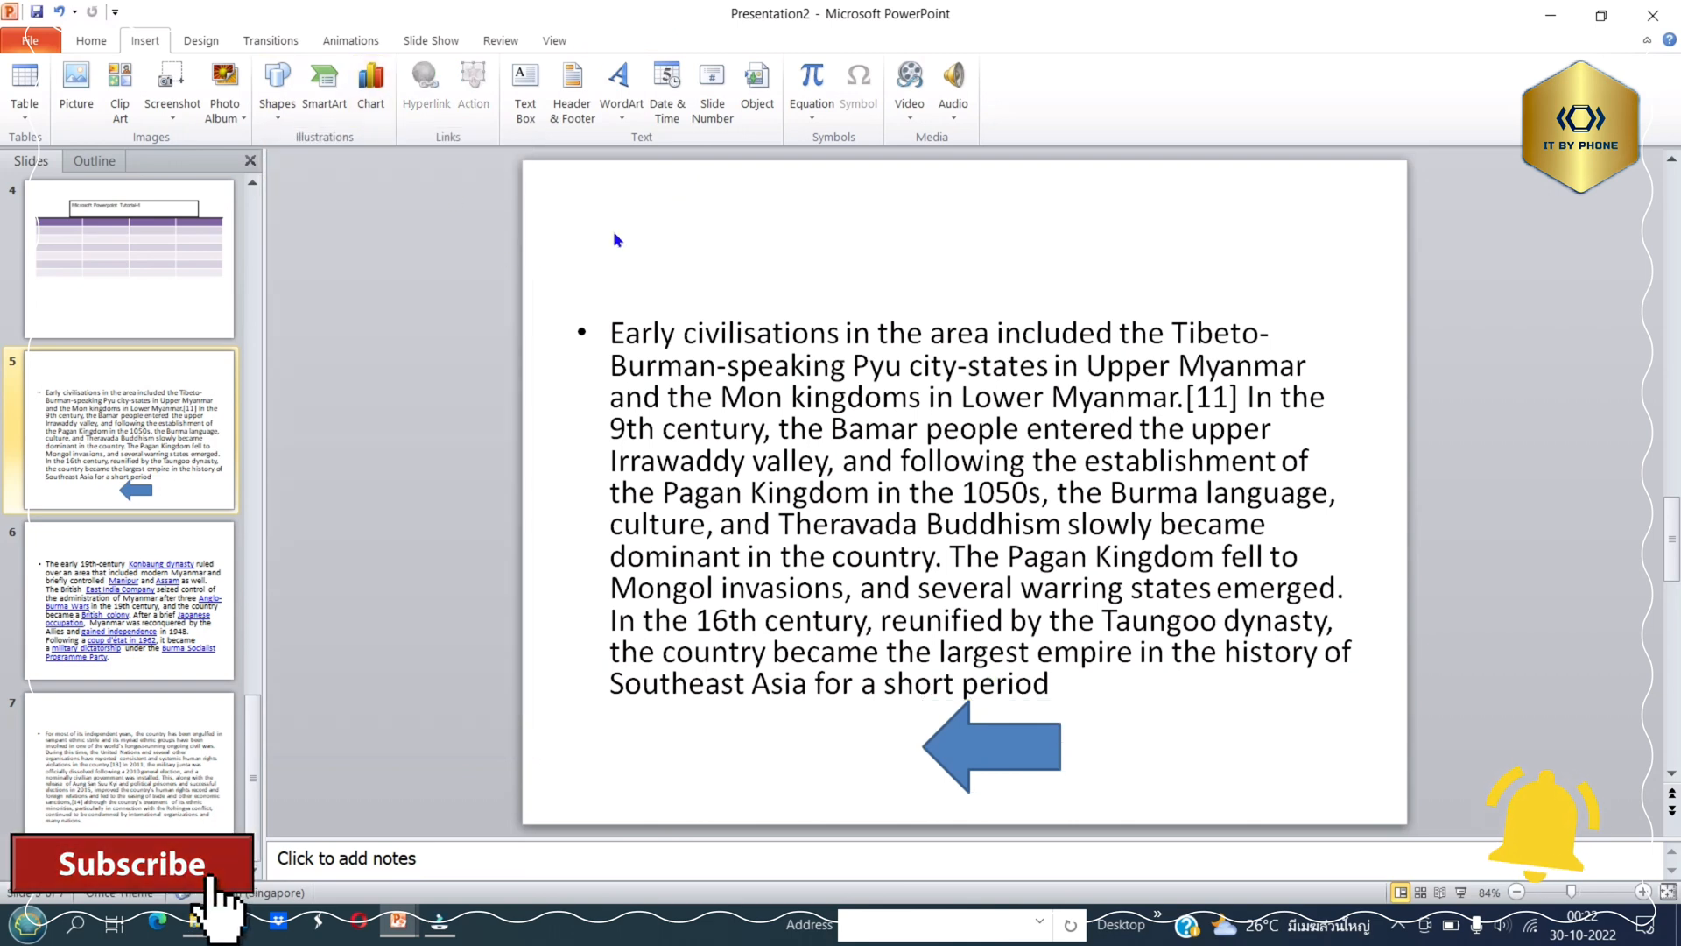
pyautogui.click(273, 114)
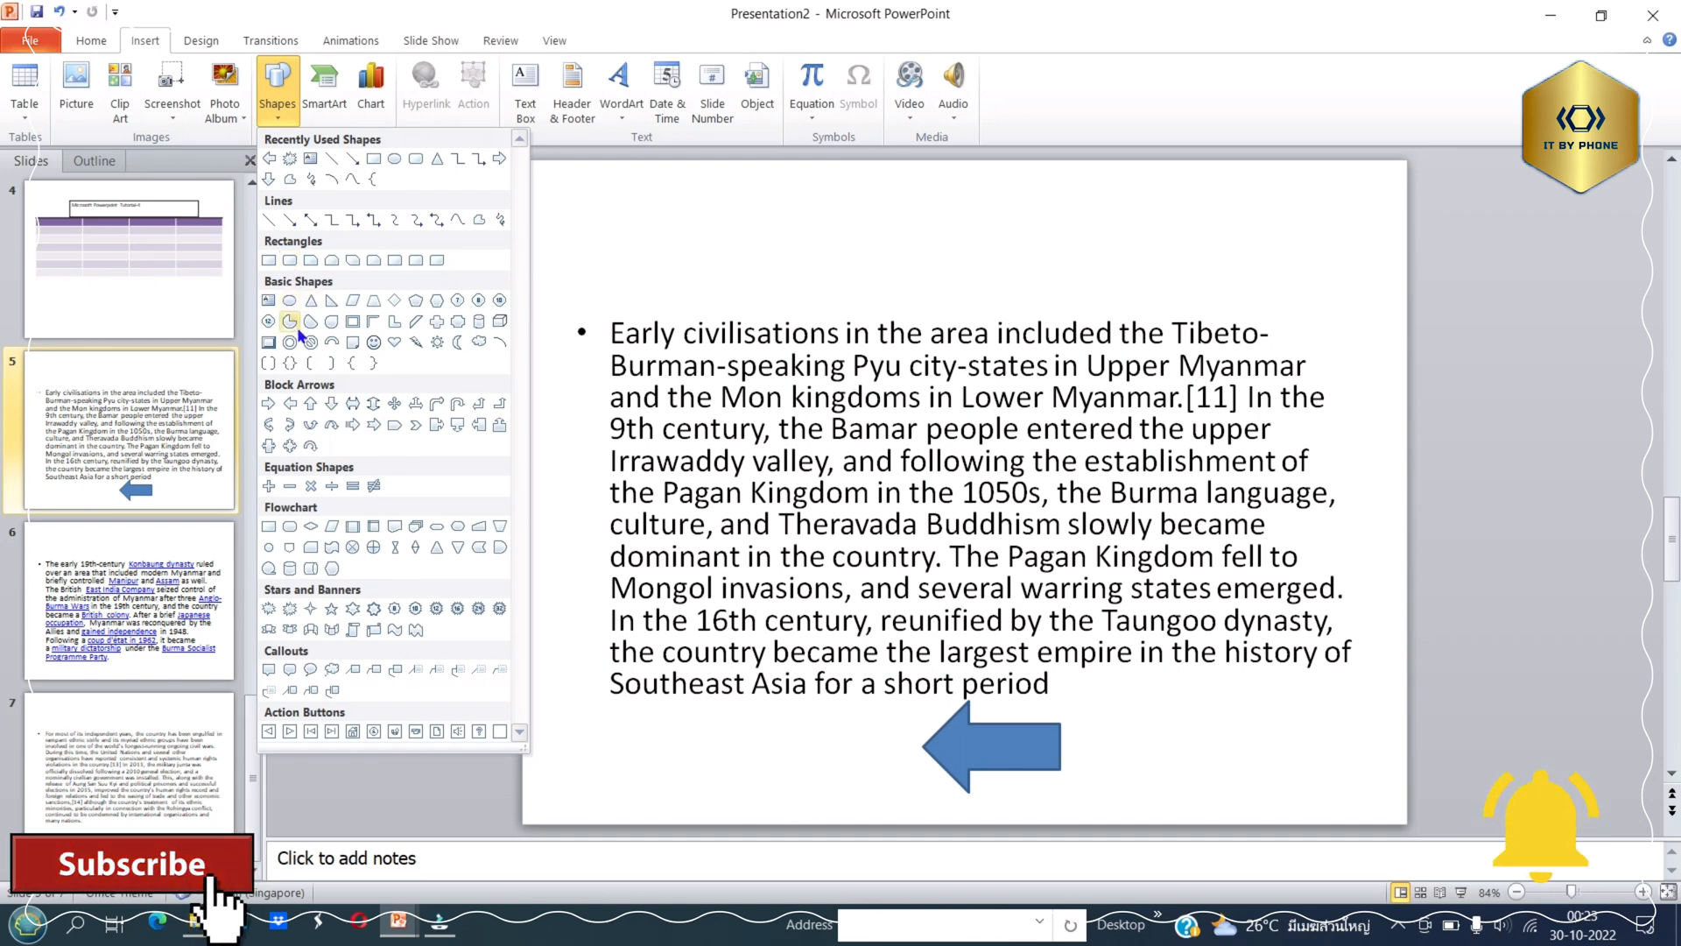
pyautogui.click(332, 404)
pyautogui.moveTo(768, 189)
pyautogui.mouseDown()
pyautogui.moveTo(881, 319)
pyautogui.moveTo(931, 311)
pyautogui.mouseUp()
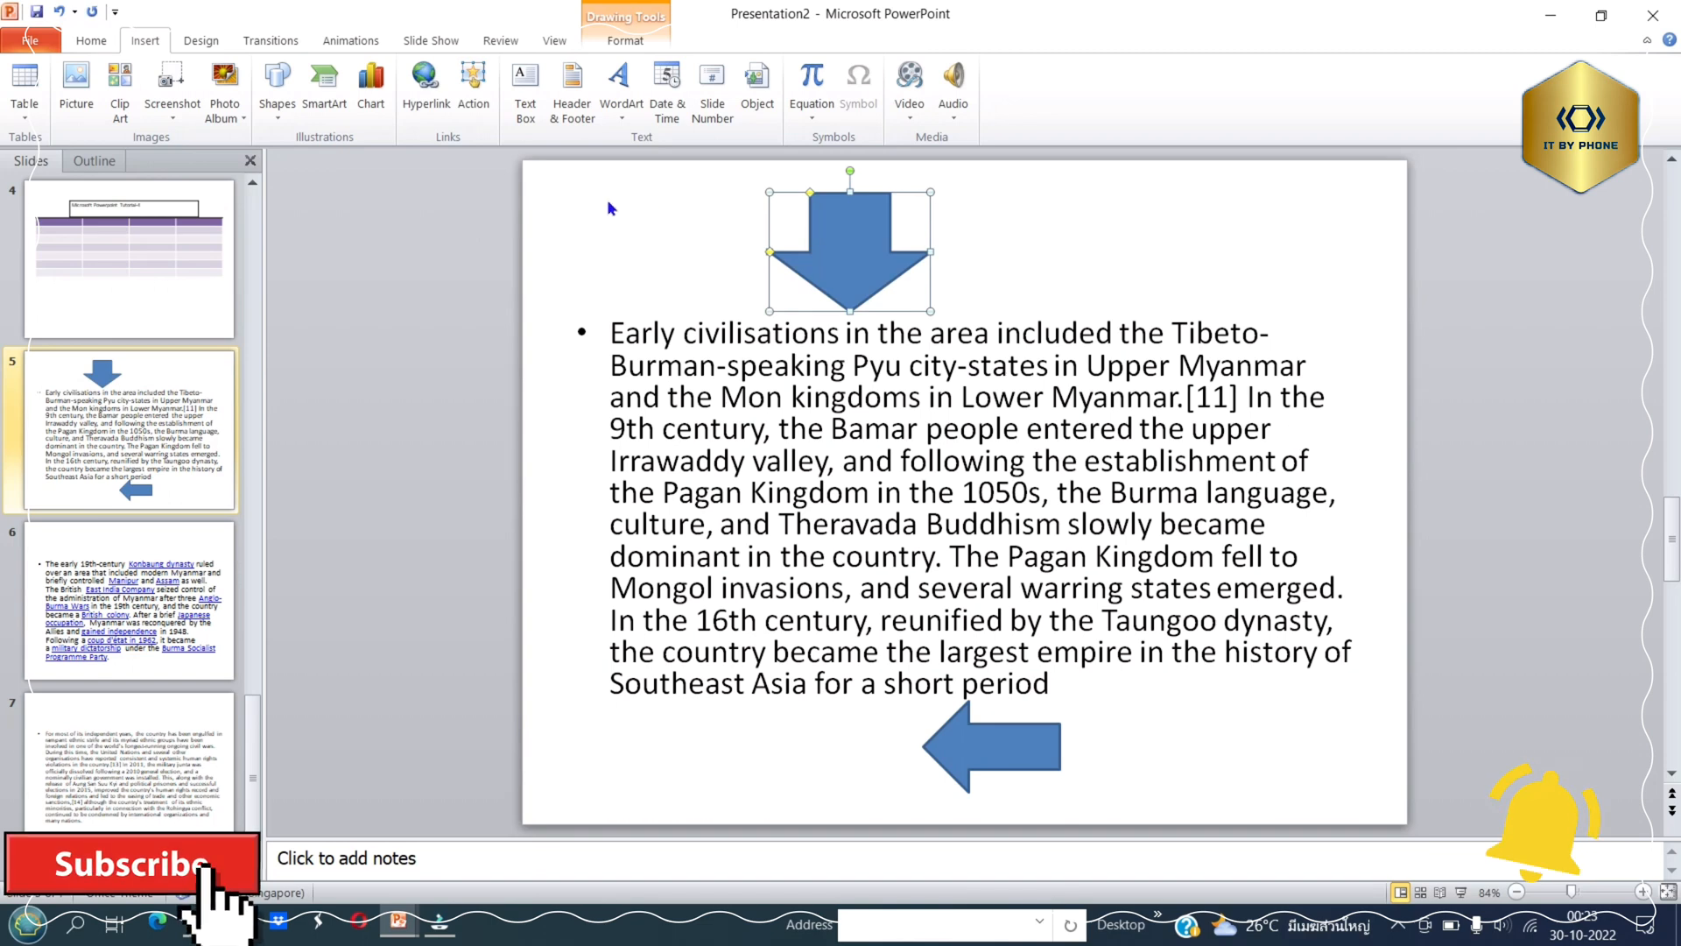
# Hyperlink the down arrow to Slide 7 of this presentation.
pyautogui.click(427, 87)
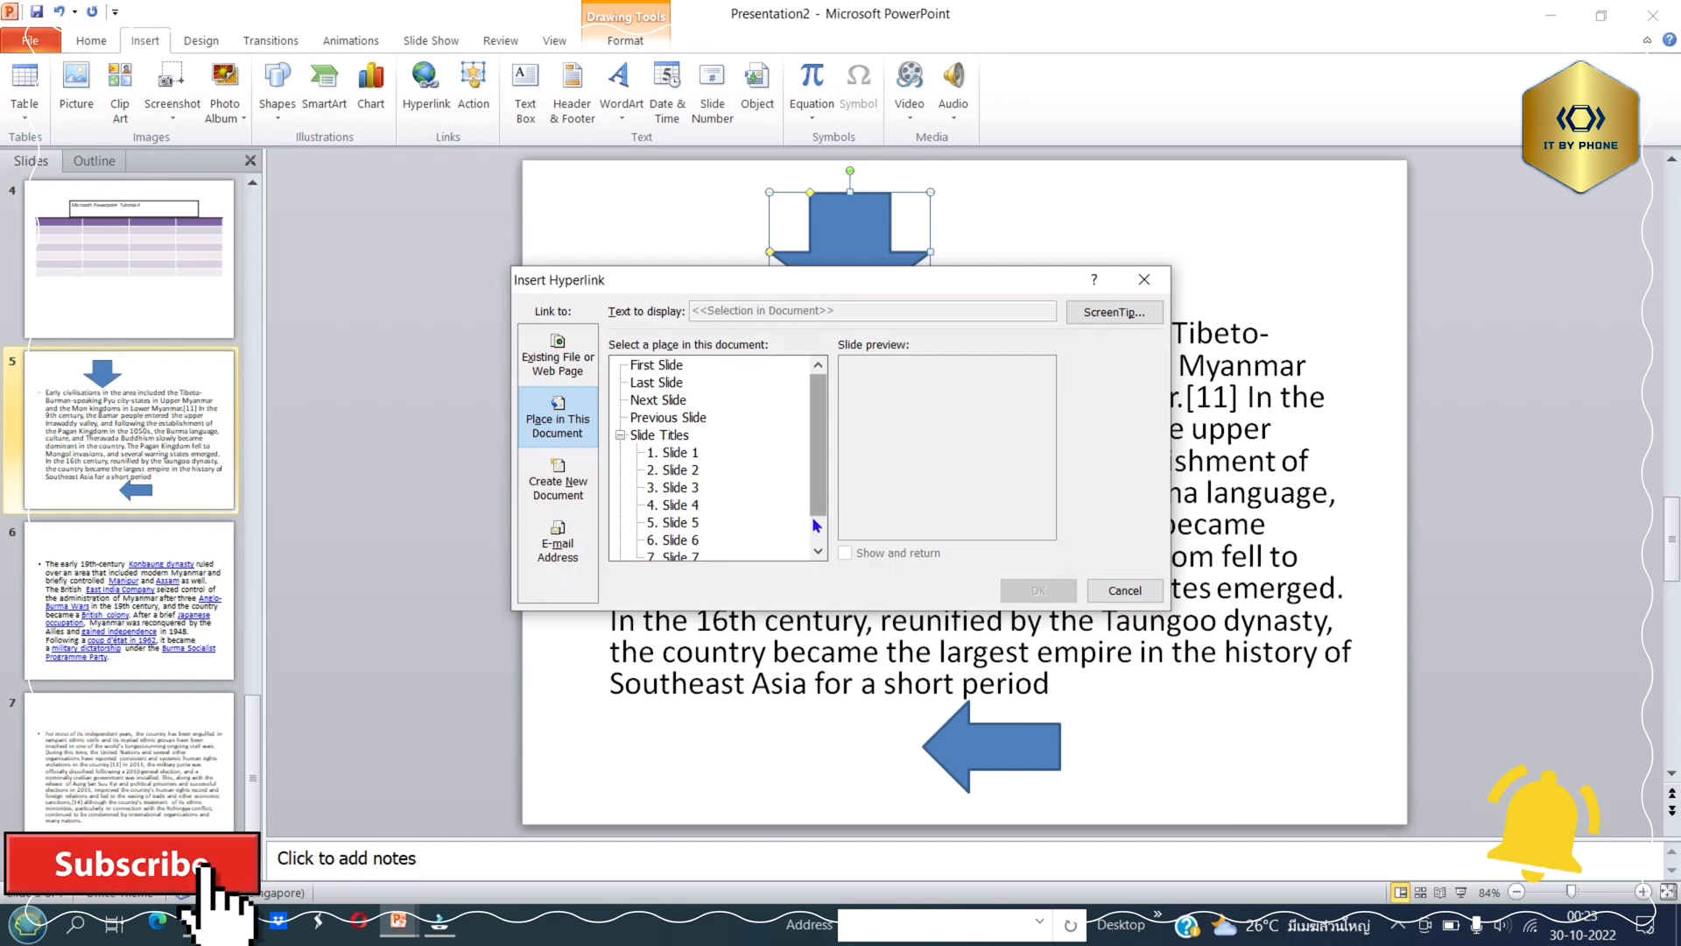
pyautogui.click(816, 523)
pyautogui.doubleClick(684, 522)
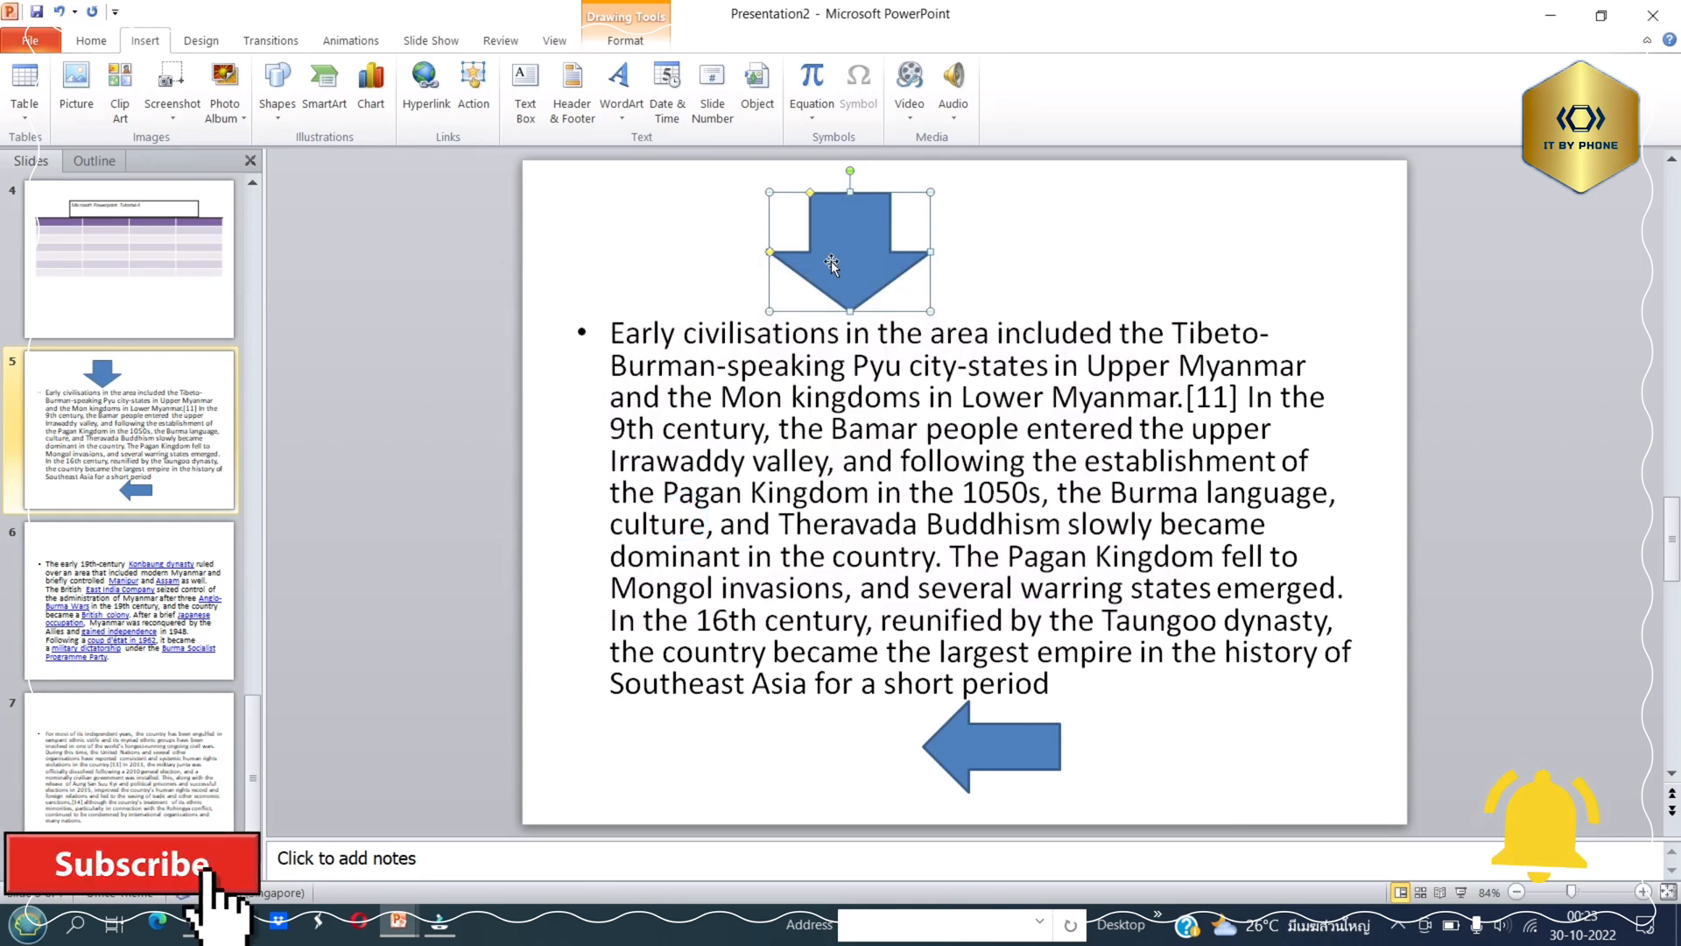
# Play the slide show from slide 5, follow the down arrow's link, and exit the show.
pyautogui.click(1456, 893)
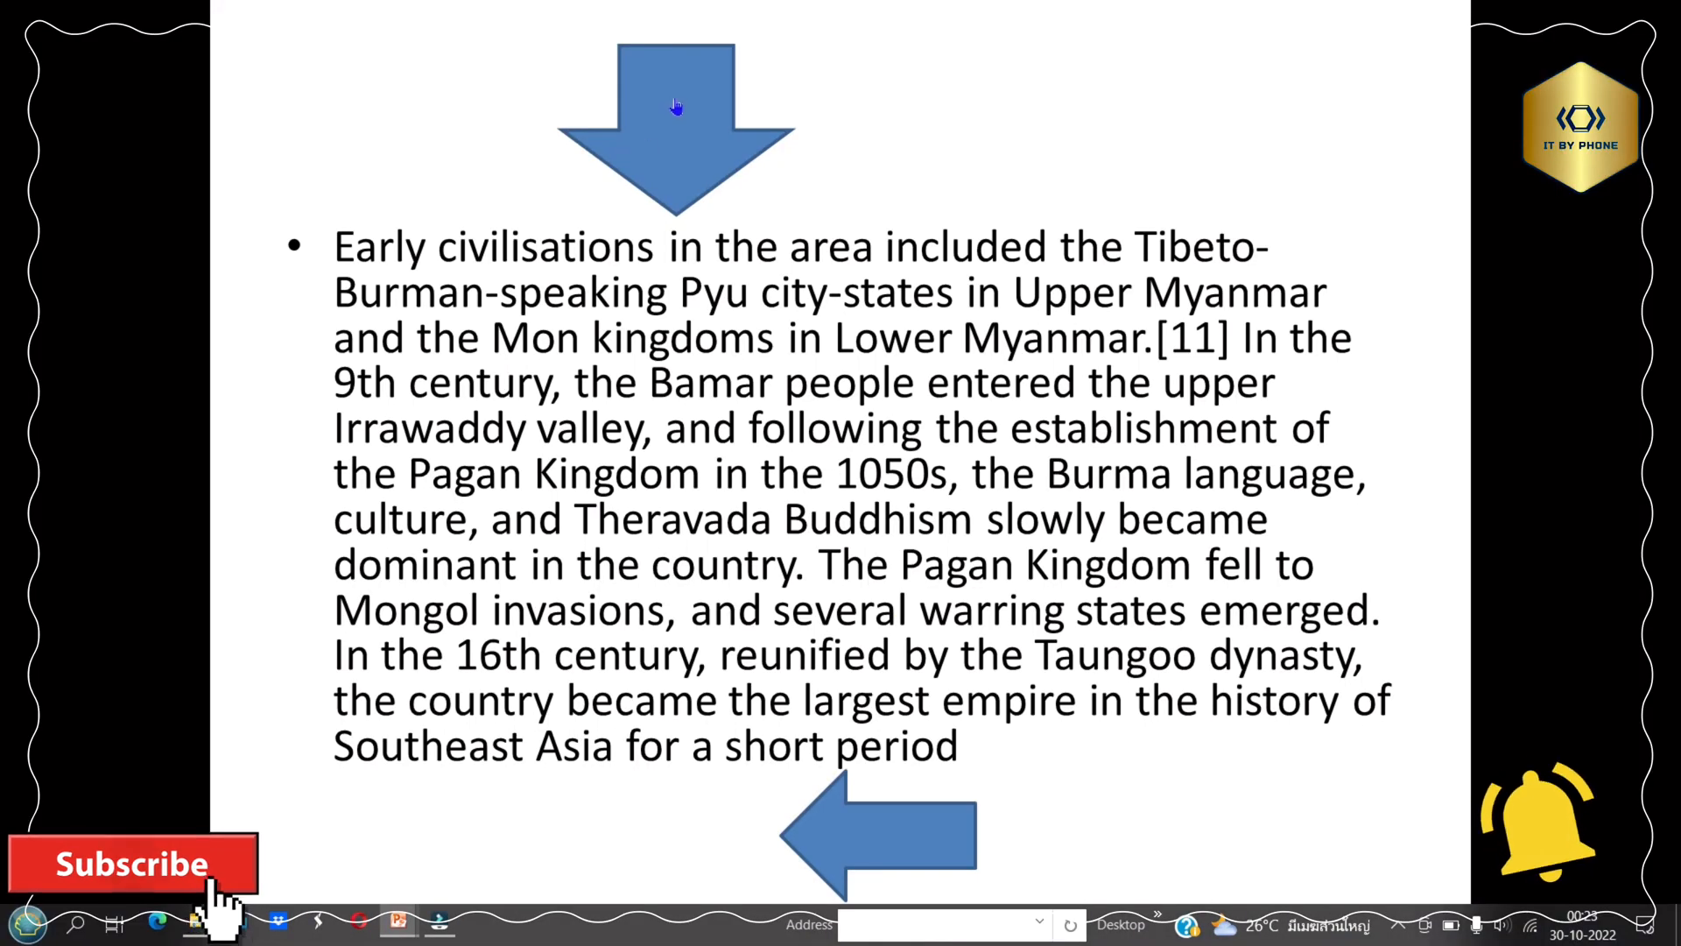
pyautogui.click(676, 106)
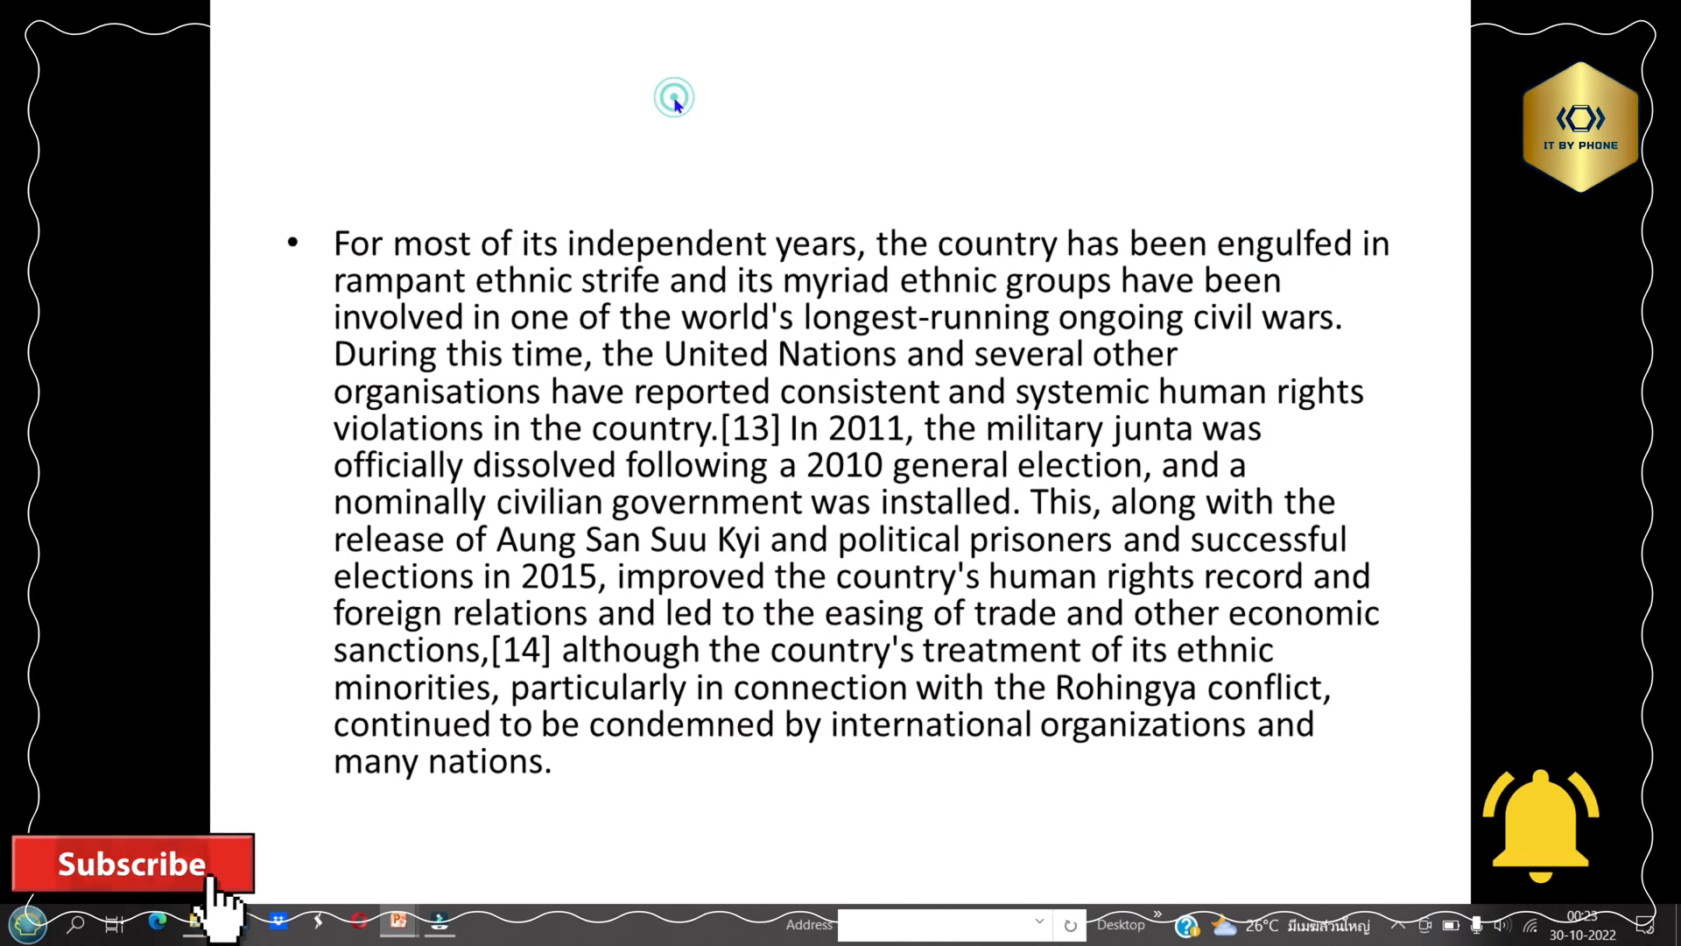
pyautogui.press('Escape')
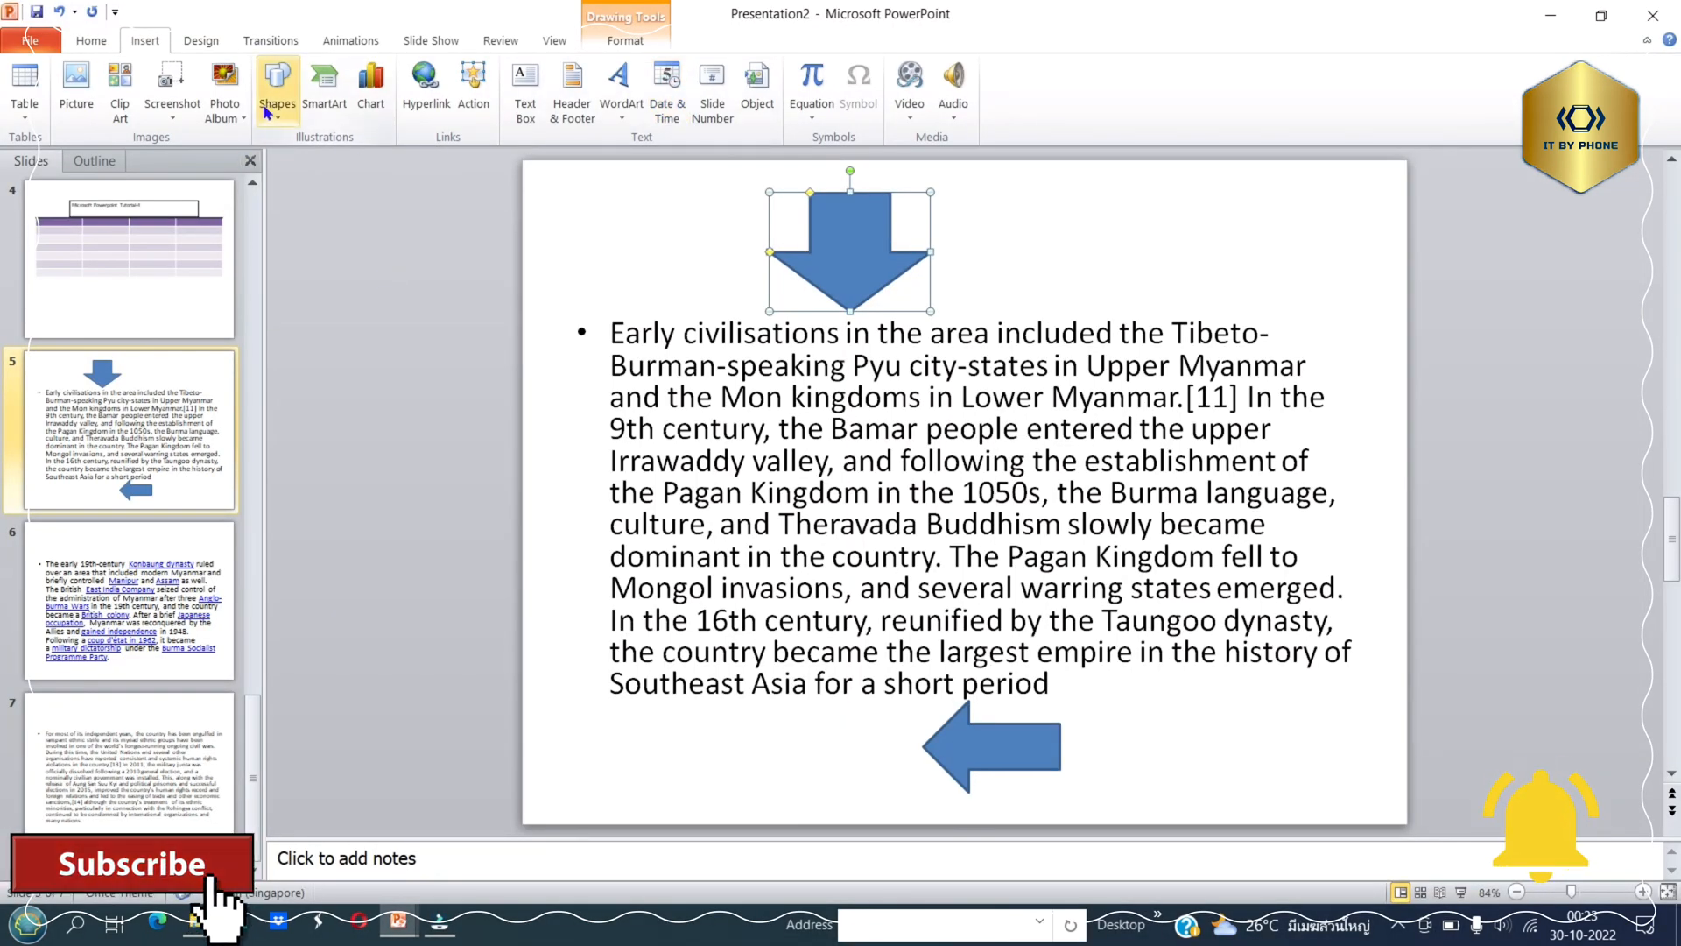
# Insert an Alternating Hexagons SmartArt graphic from the List category on slide 5.
pyautogui.click(344, 102)
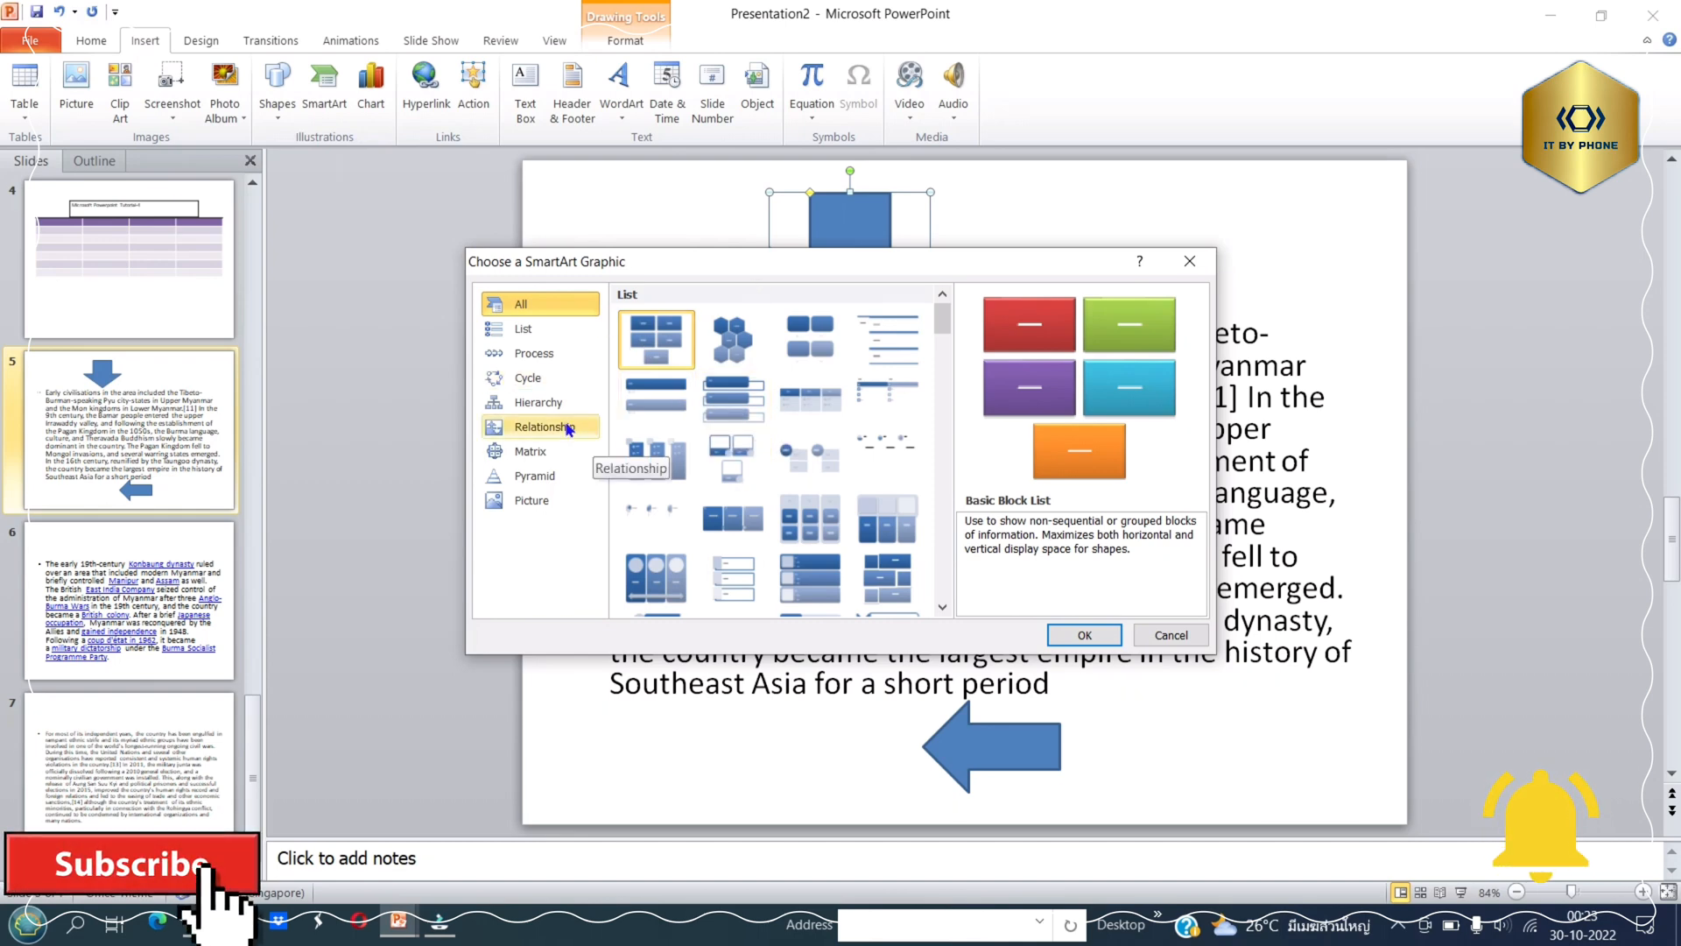
pyautogui.click(525, 325)
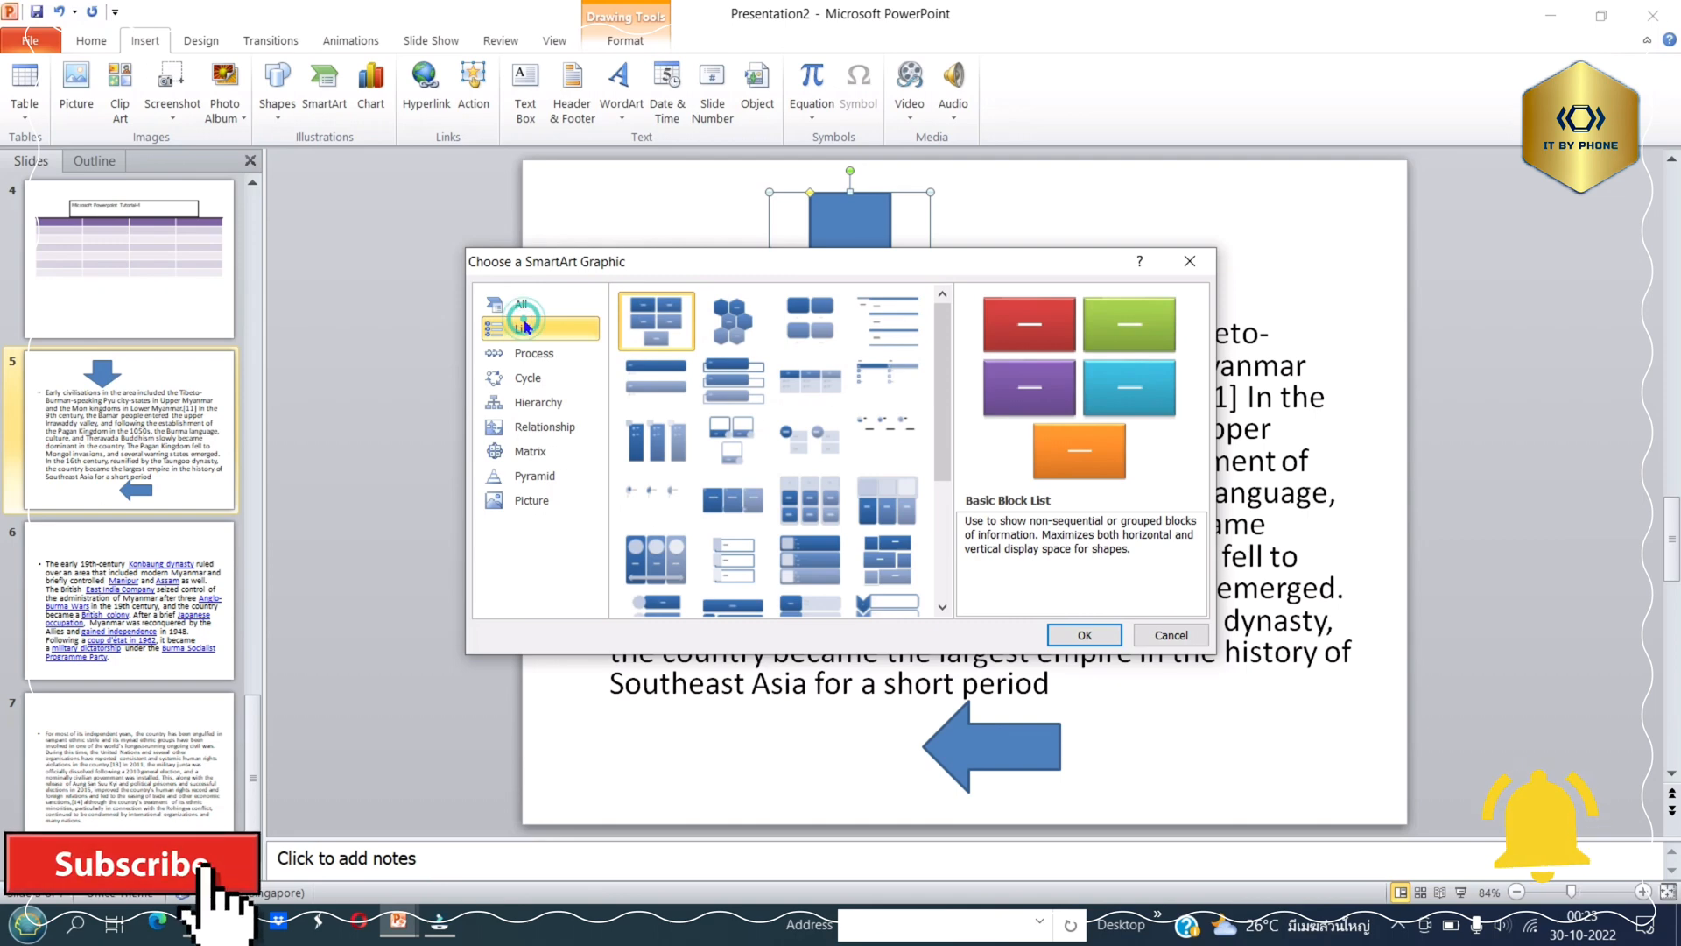
pyautogui.click(734, 336)
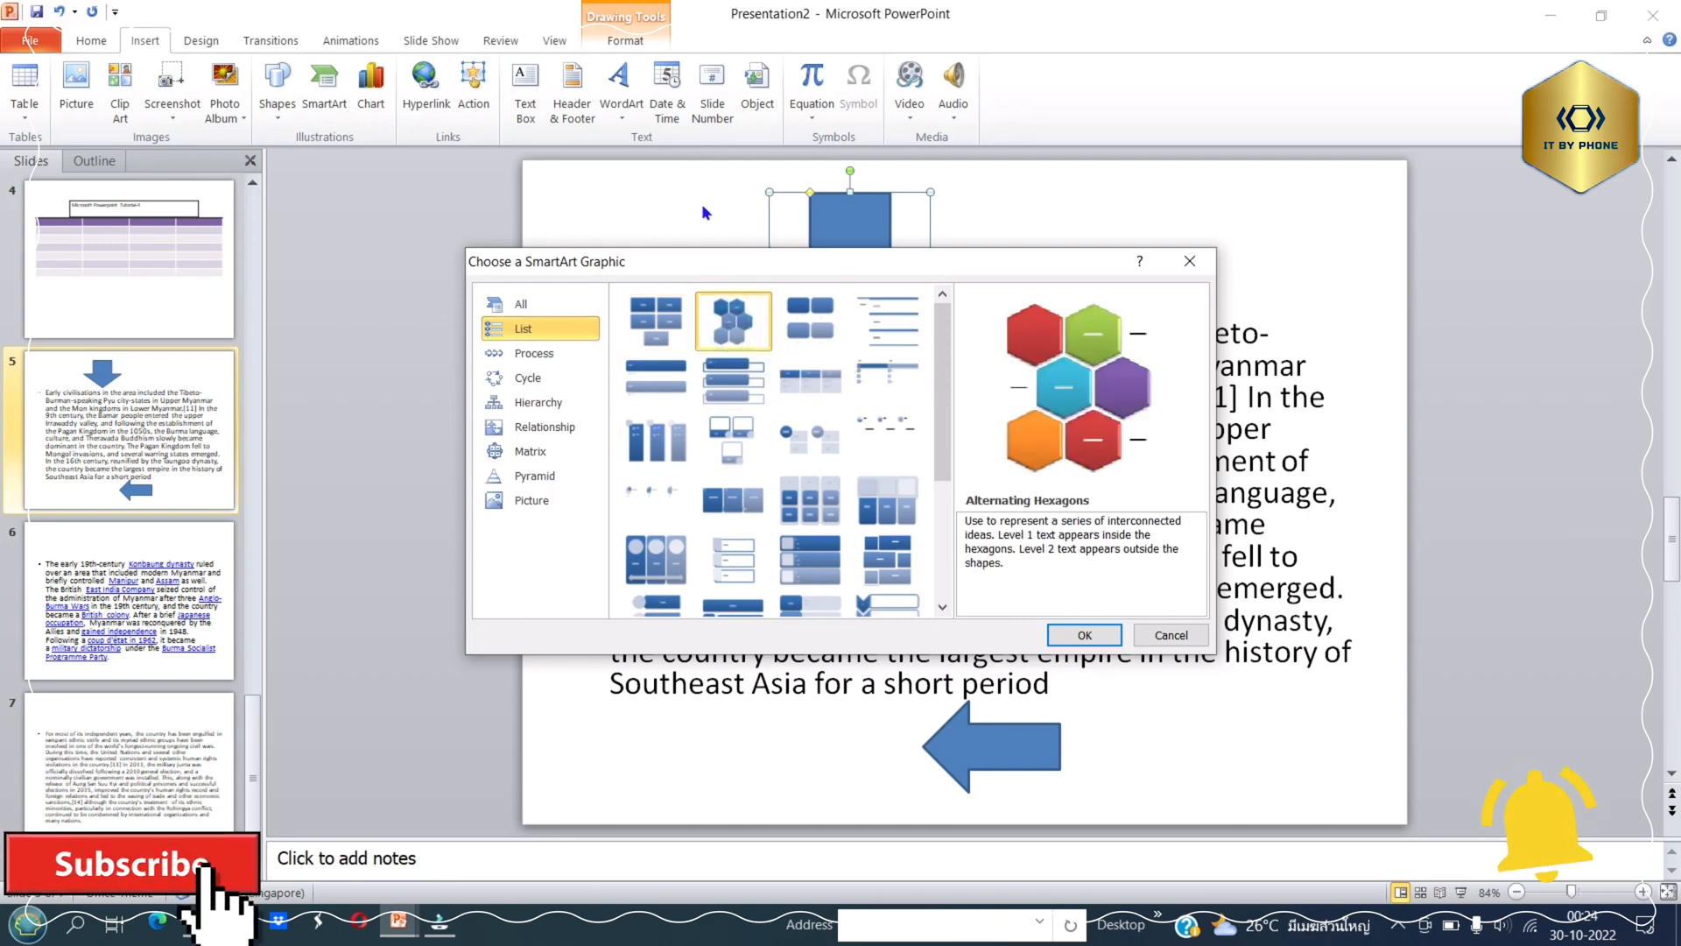
pyautogui.click(1105, 636)
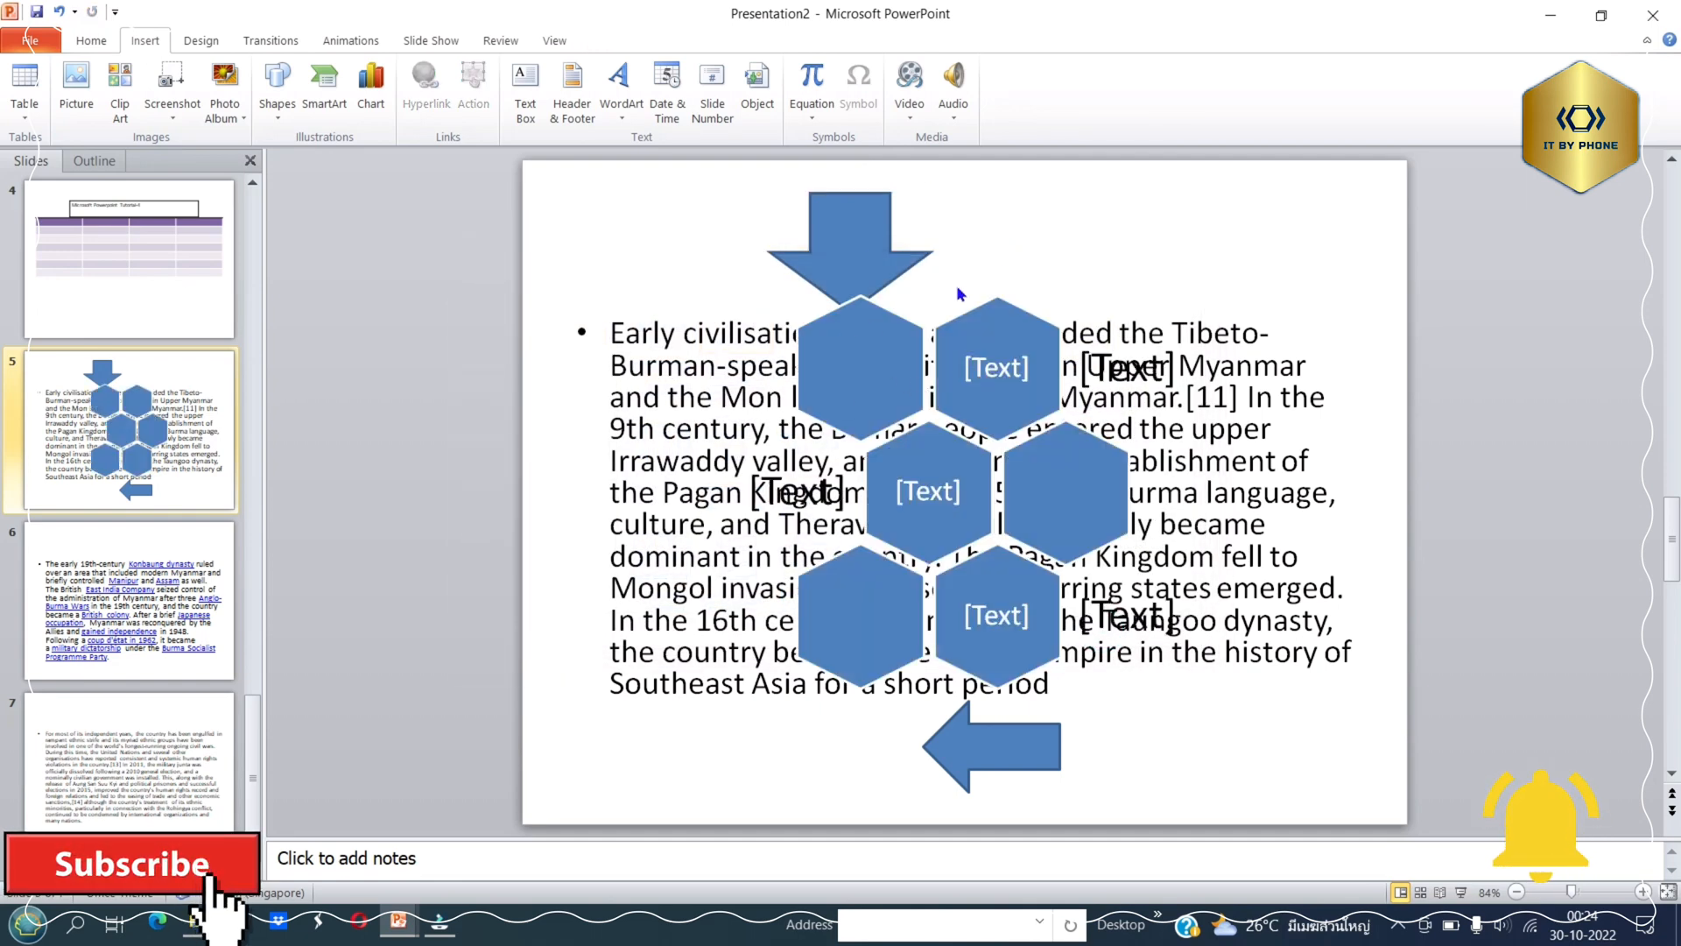
# Cut the text-bearing hexagon in the middle row of the SmartArt graphic, and deselect the graphic.
pyautogui.rightClick(880, 363)
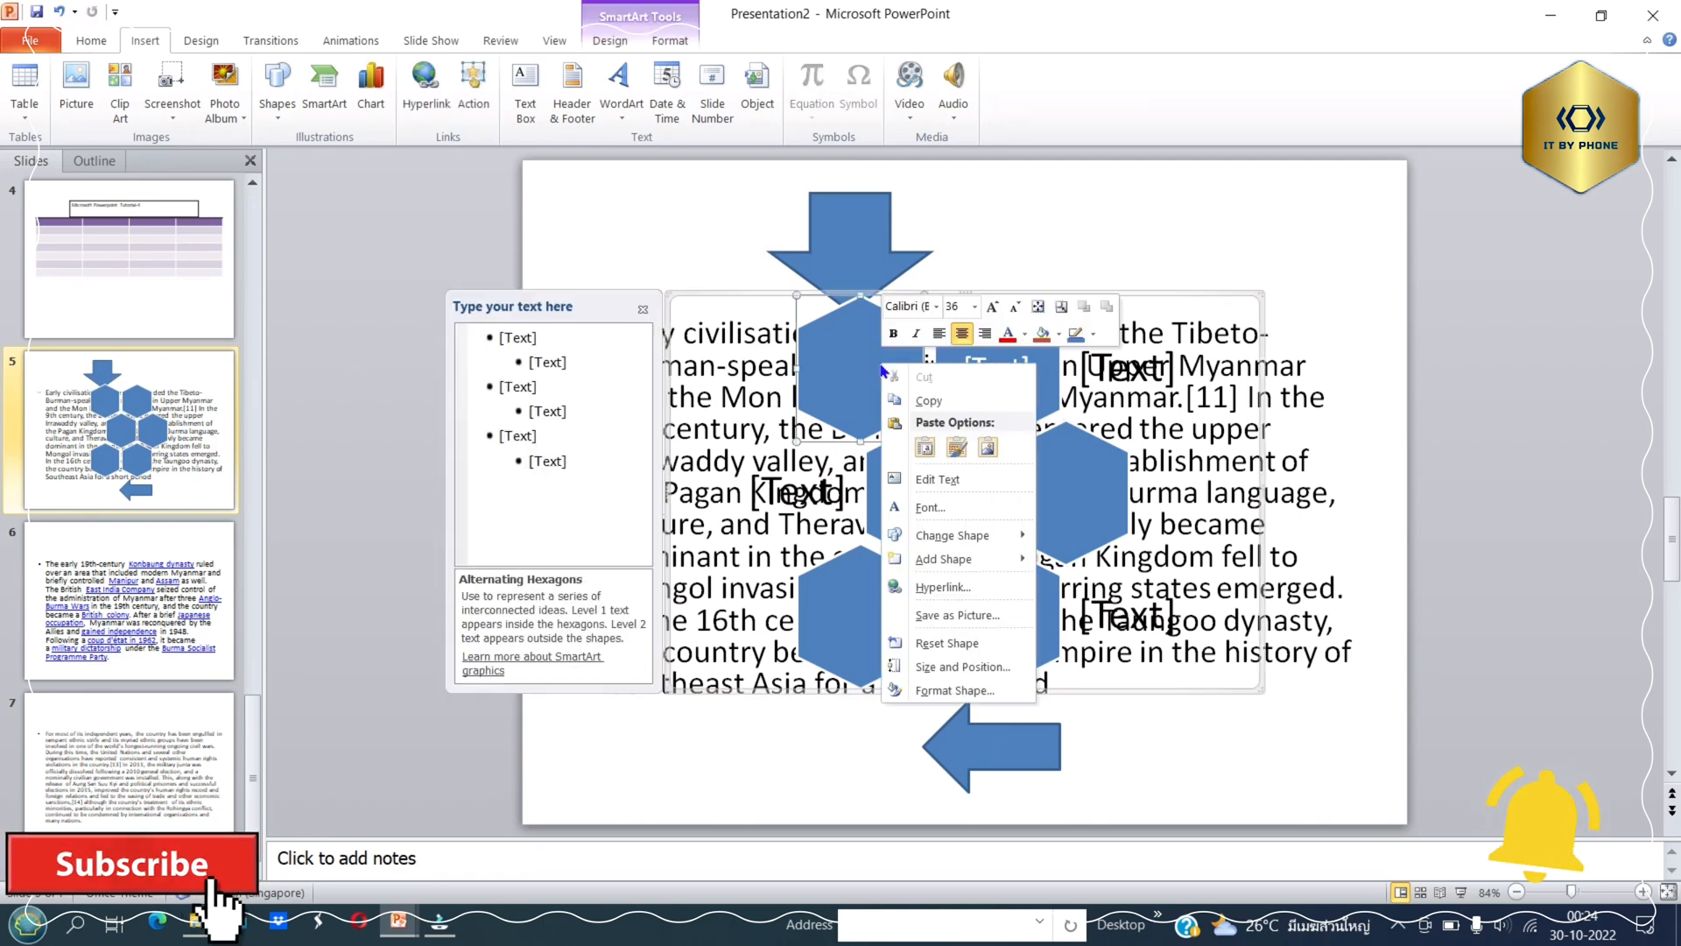
pyautogui.click(687, 326)
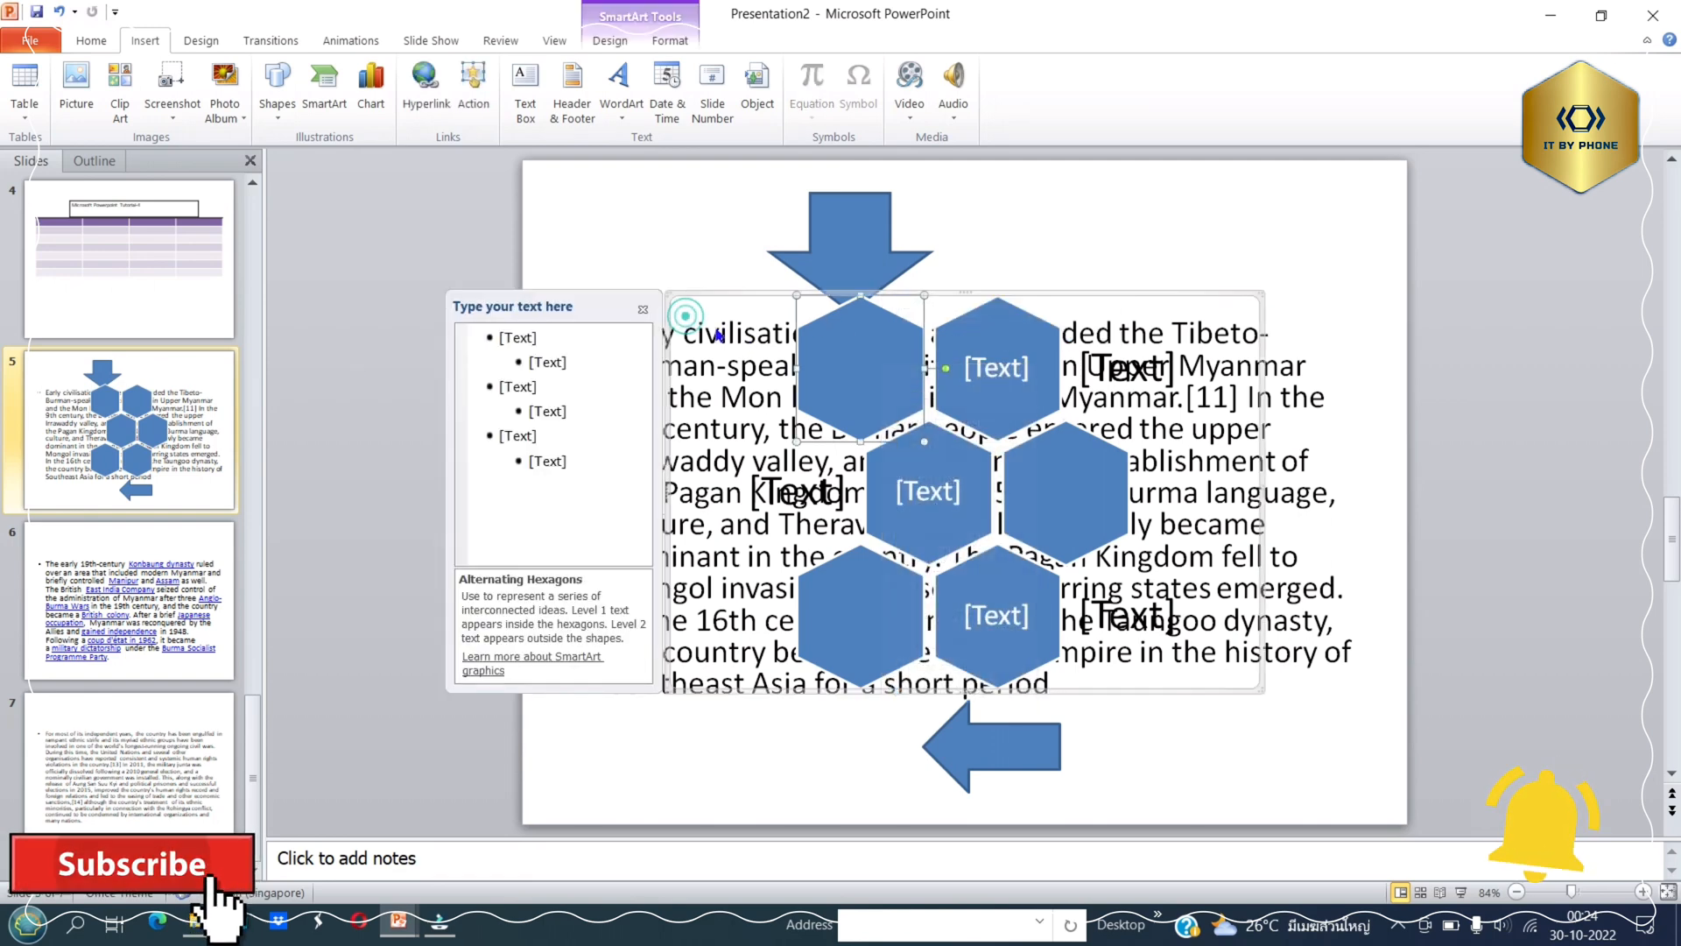
pyautogui.rightClick(887, 514)
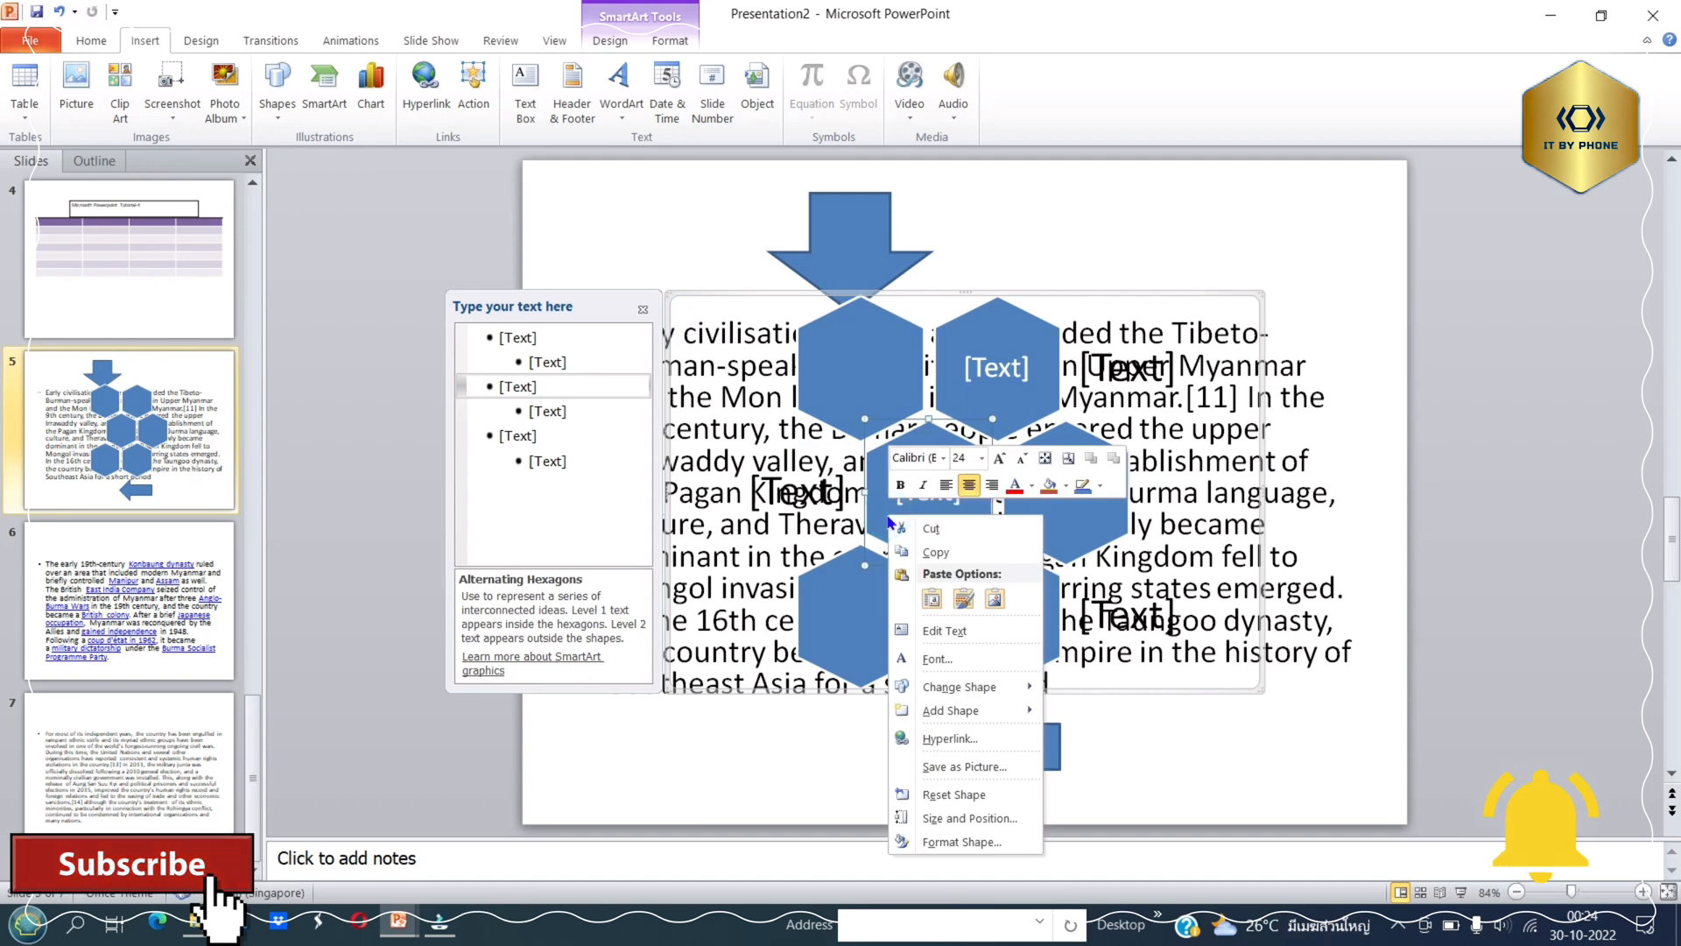
pyautogui.click(903, 529)
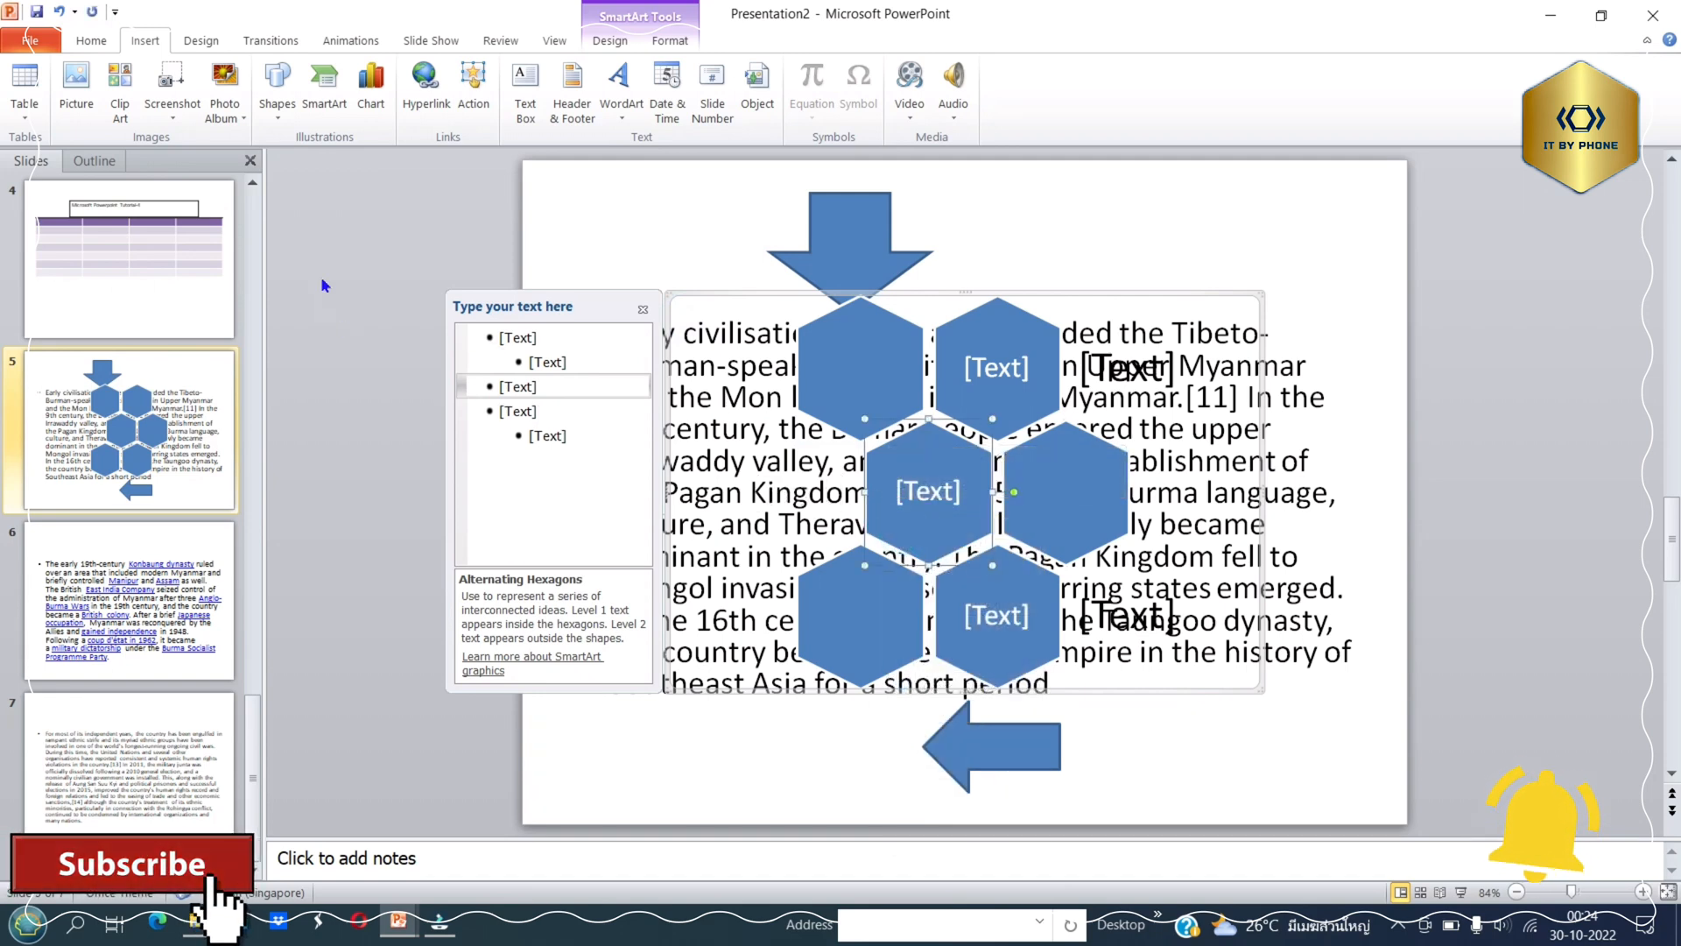
pyautogui.click(407, 290)
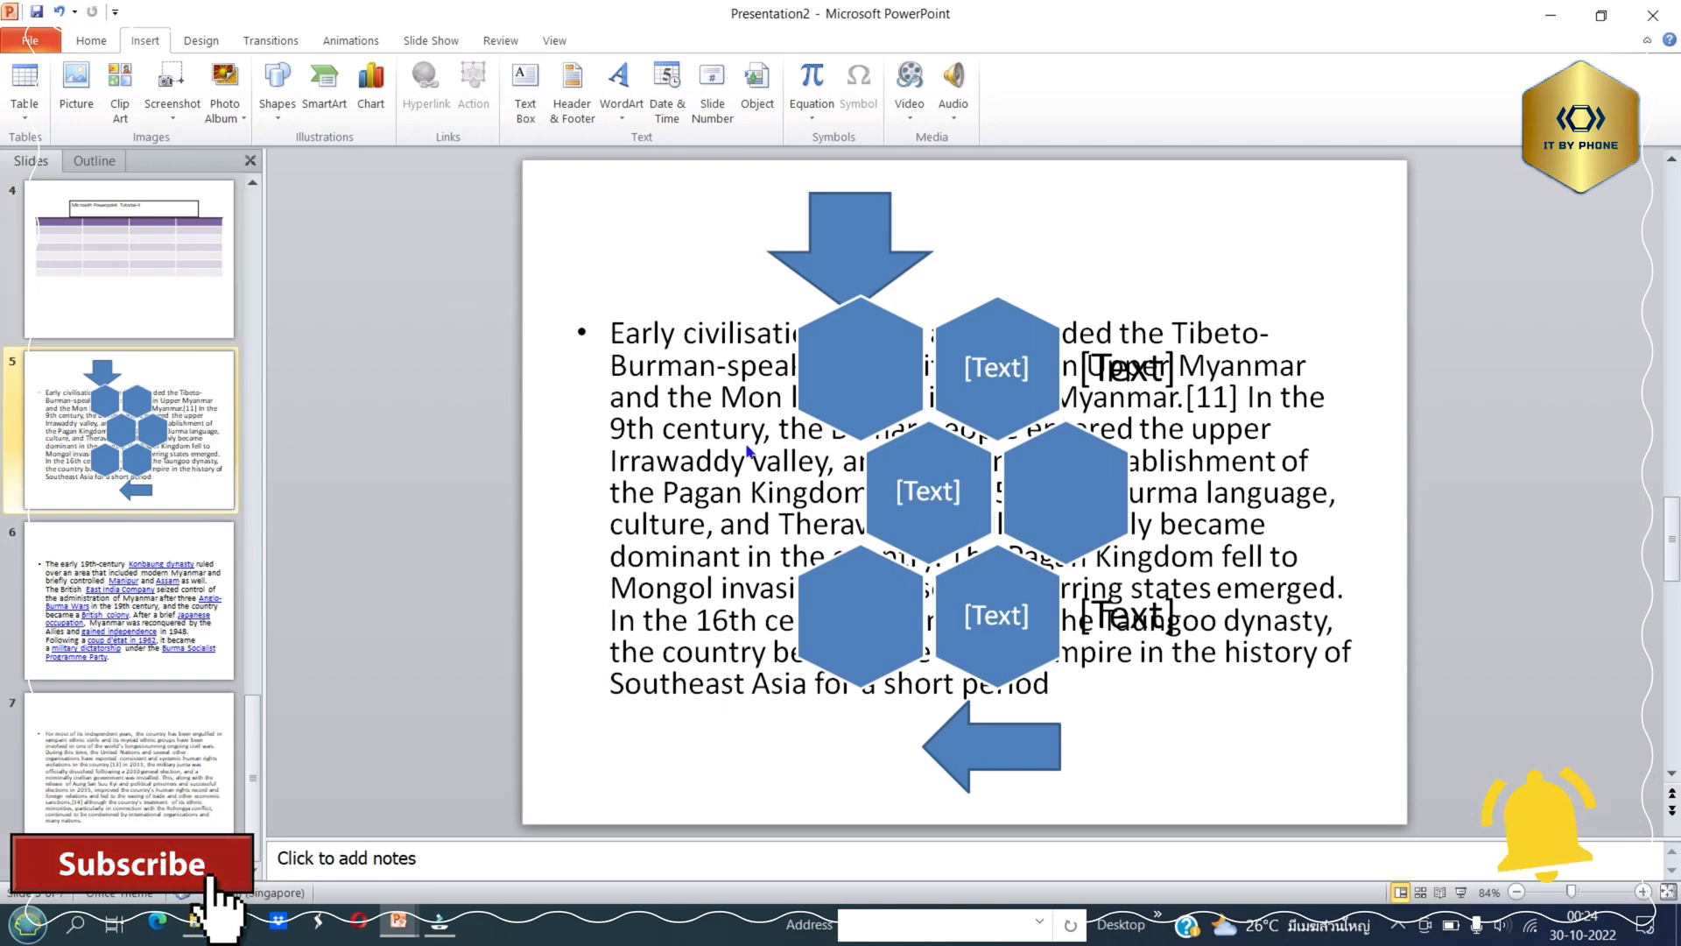
# Try to delete the blank hexagon in the first row of the SmartArt graphic.
pyautogui.click(855, 371)
pyautogui.rightClick(858, 376)
pyautogui.click(848, 372)
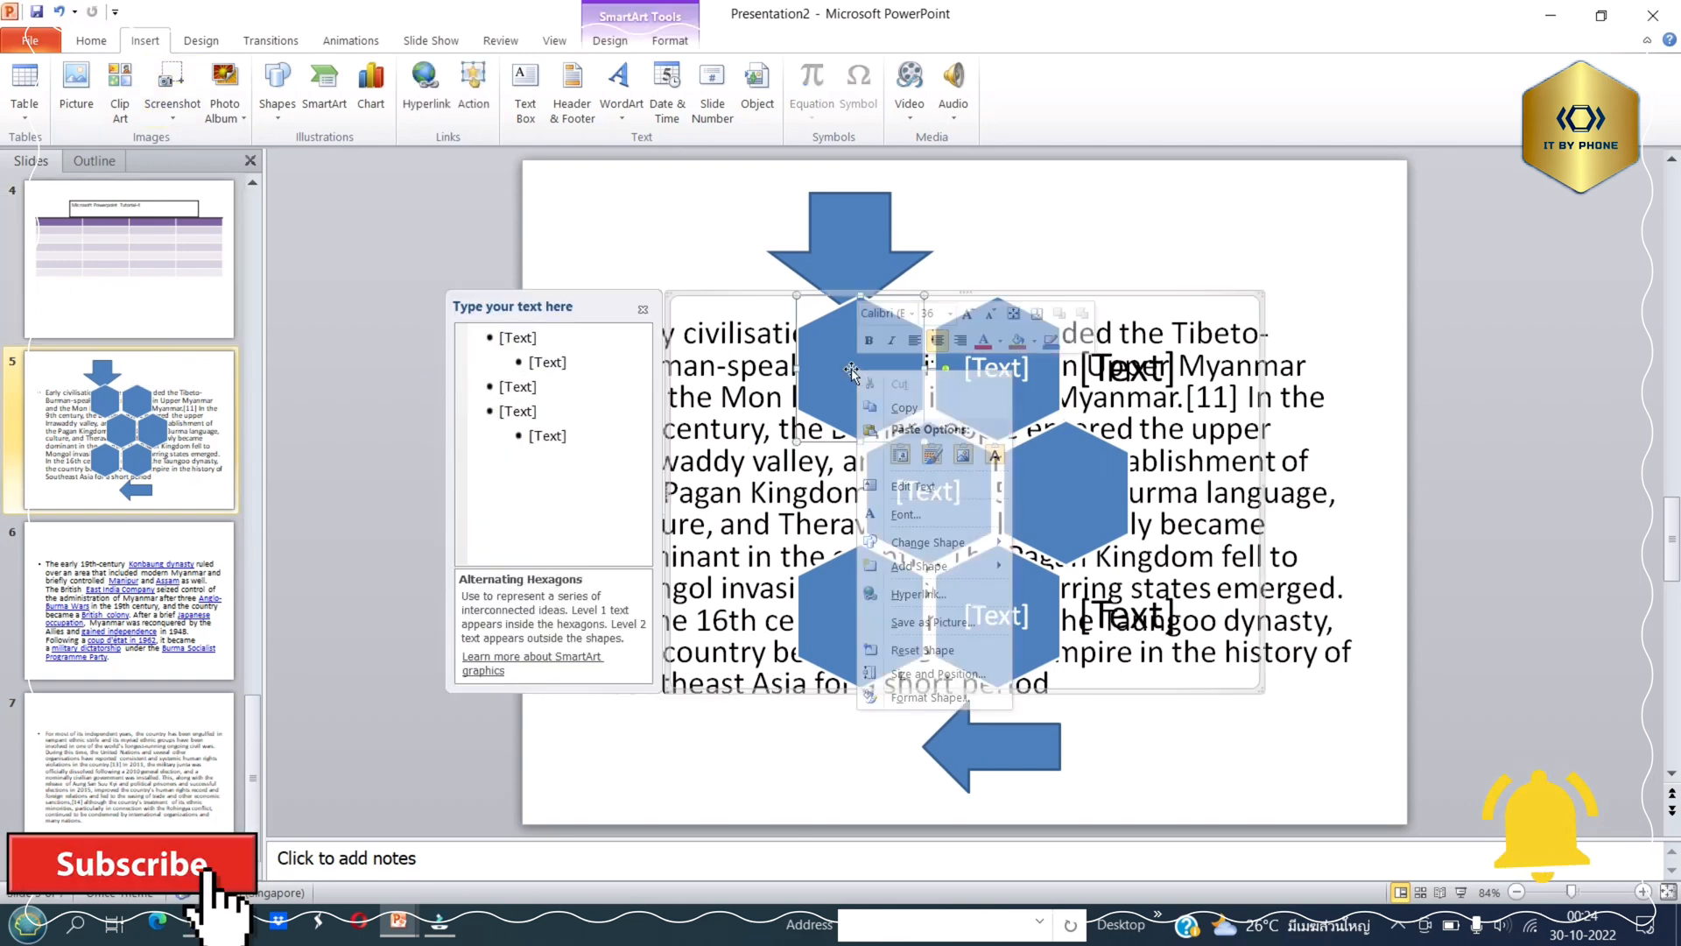
pyautogui.press('Delete')
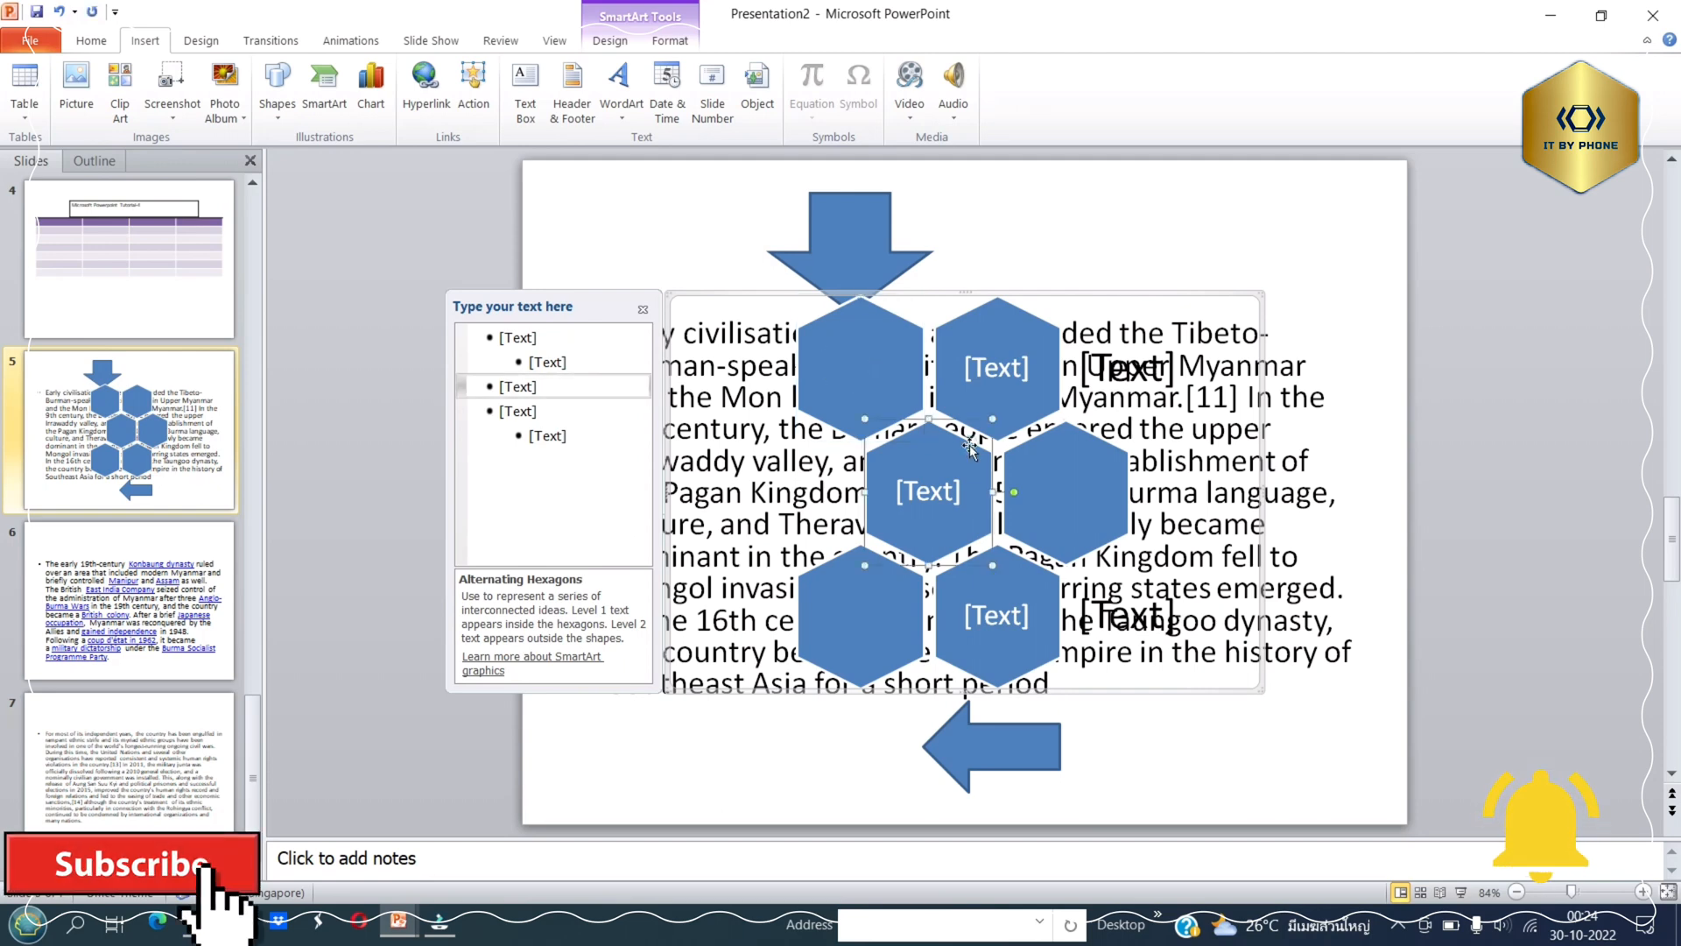
pyautogui.click(696, 277)
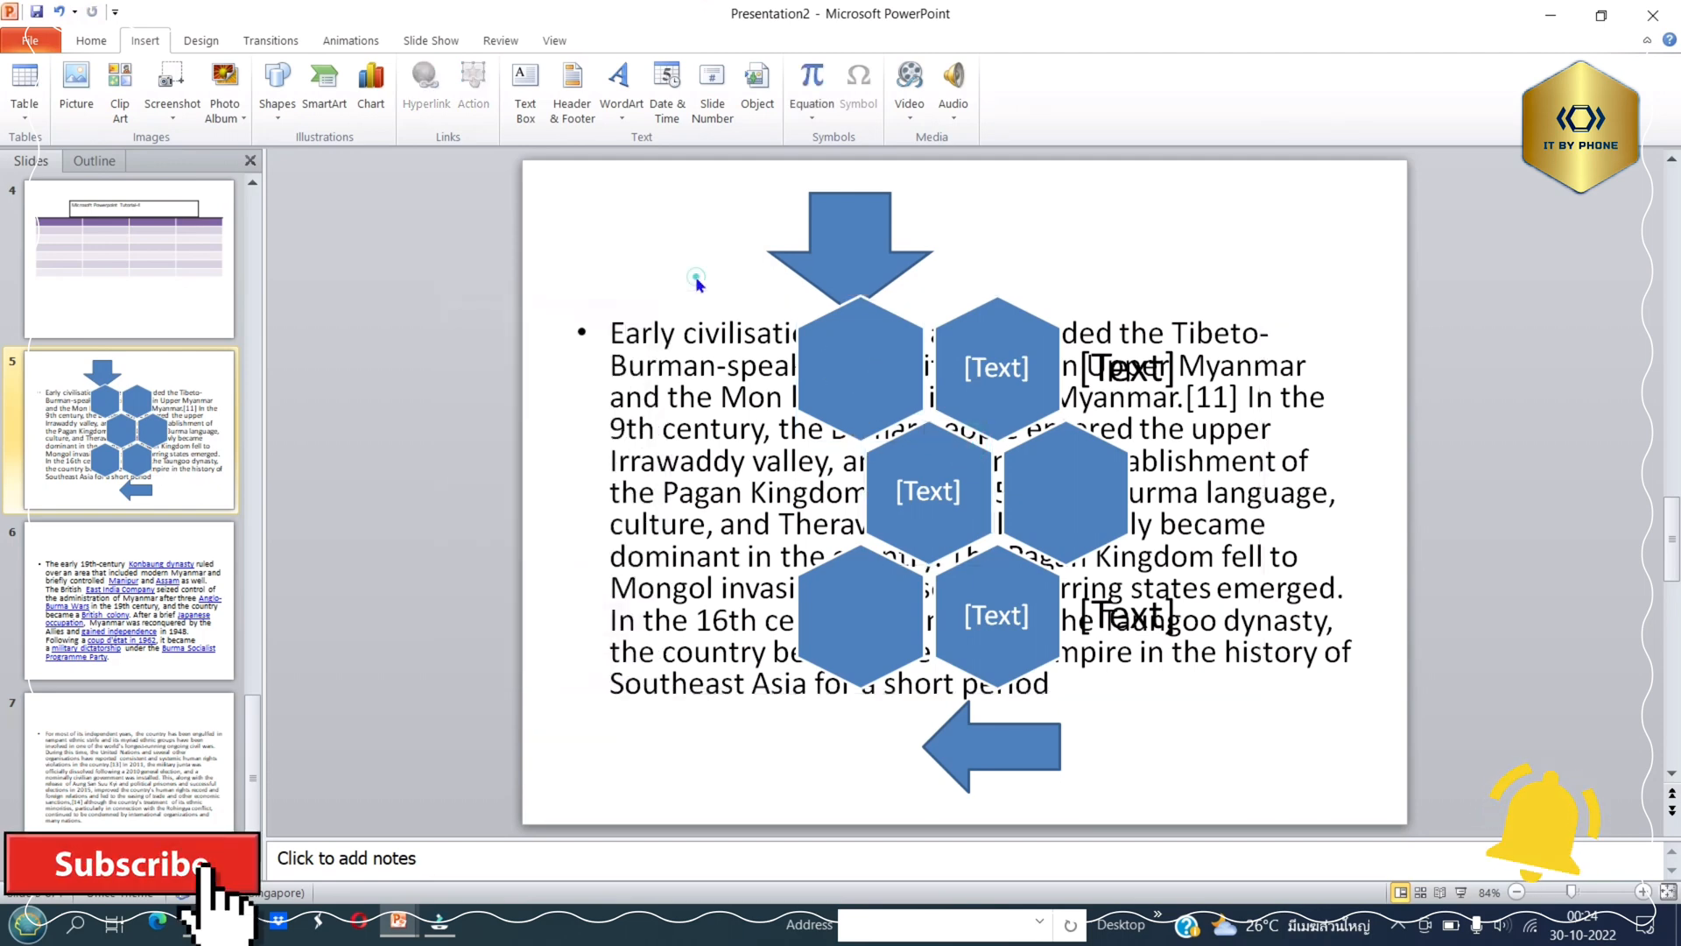
# Browse the SmartArt layouts as far as the Process category, and view the action settings of the first-row blank hexagon without changing anything.
pyautogui.click(856, 347)
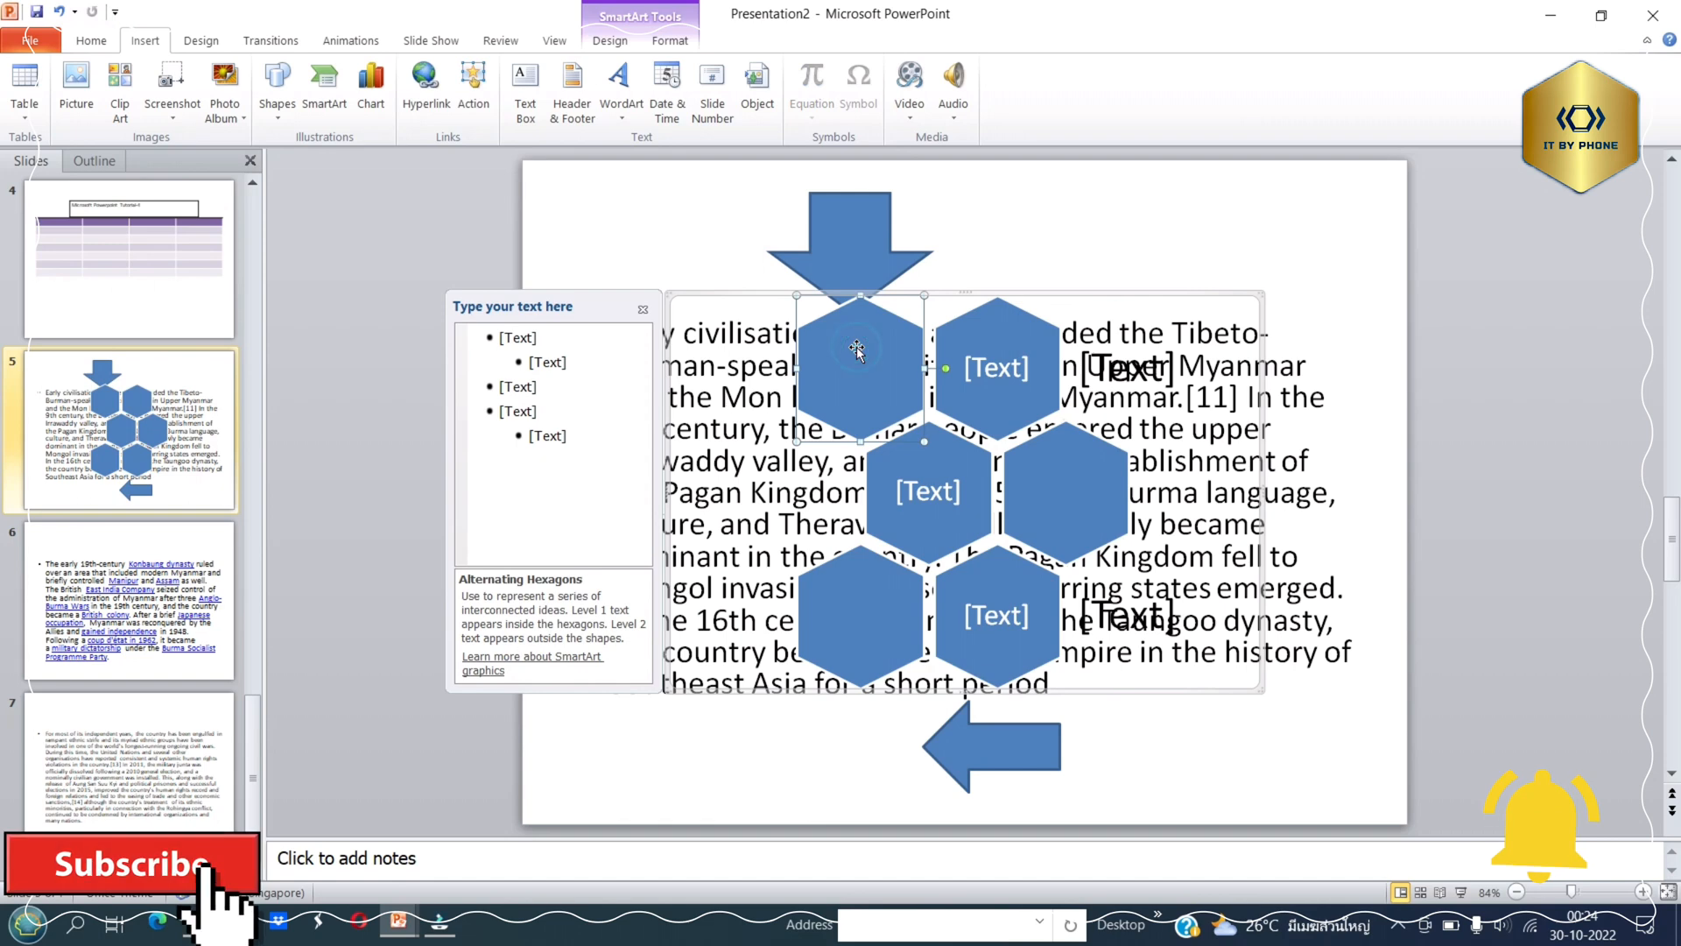
pyautogui.click(326, 123)
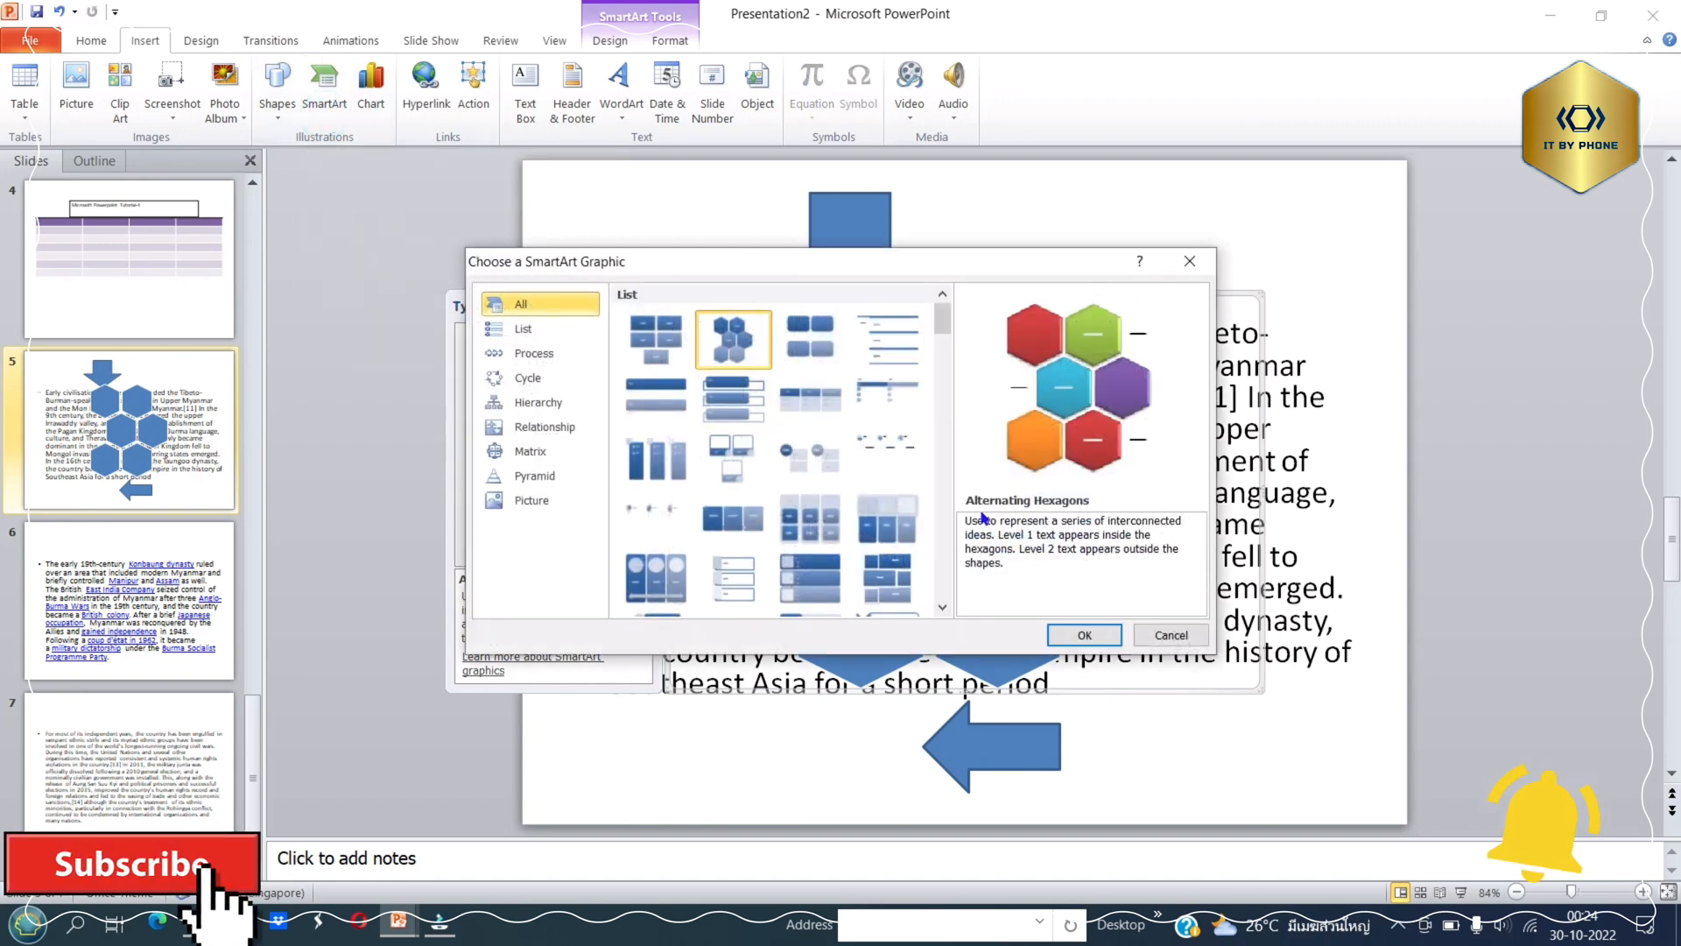
pyautogui.click(943, 481)
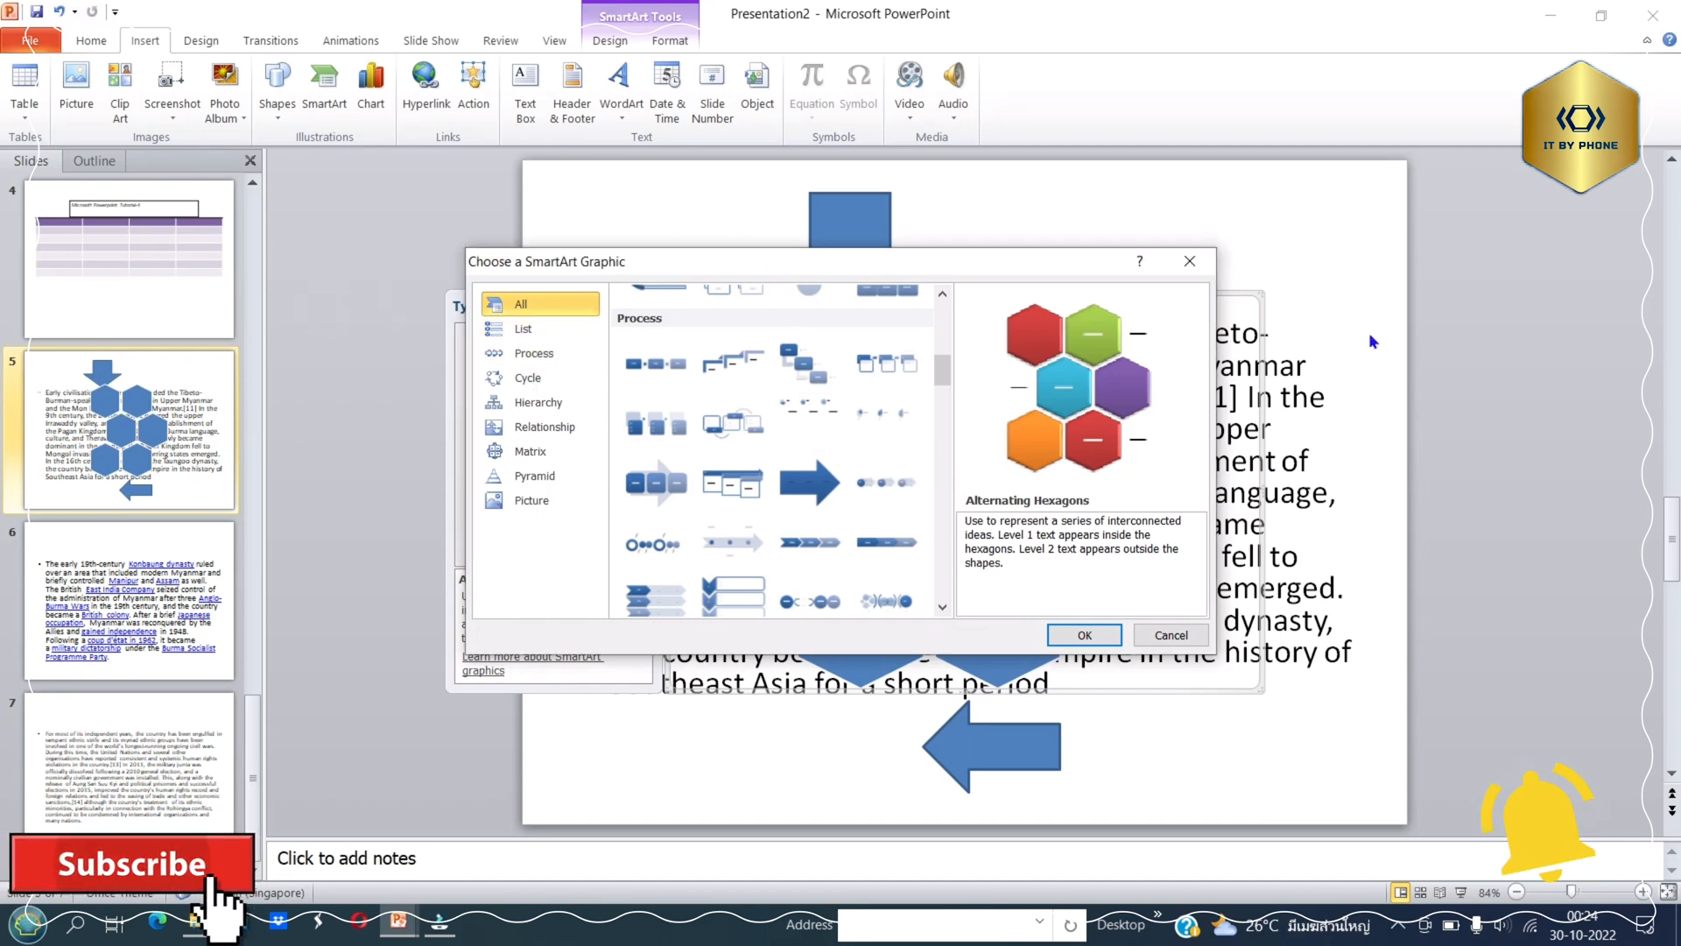
pyautogui.click(1166, 631)
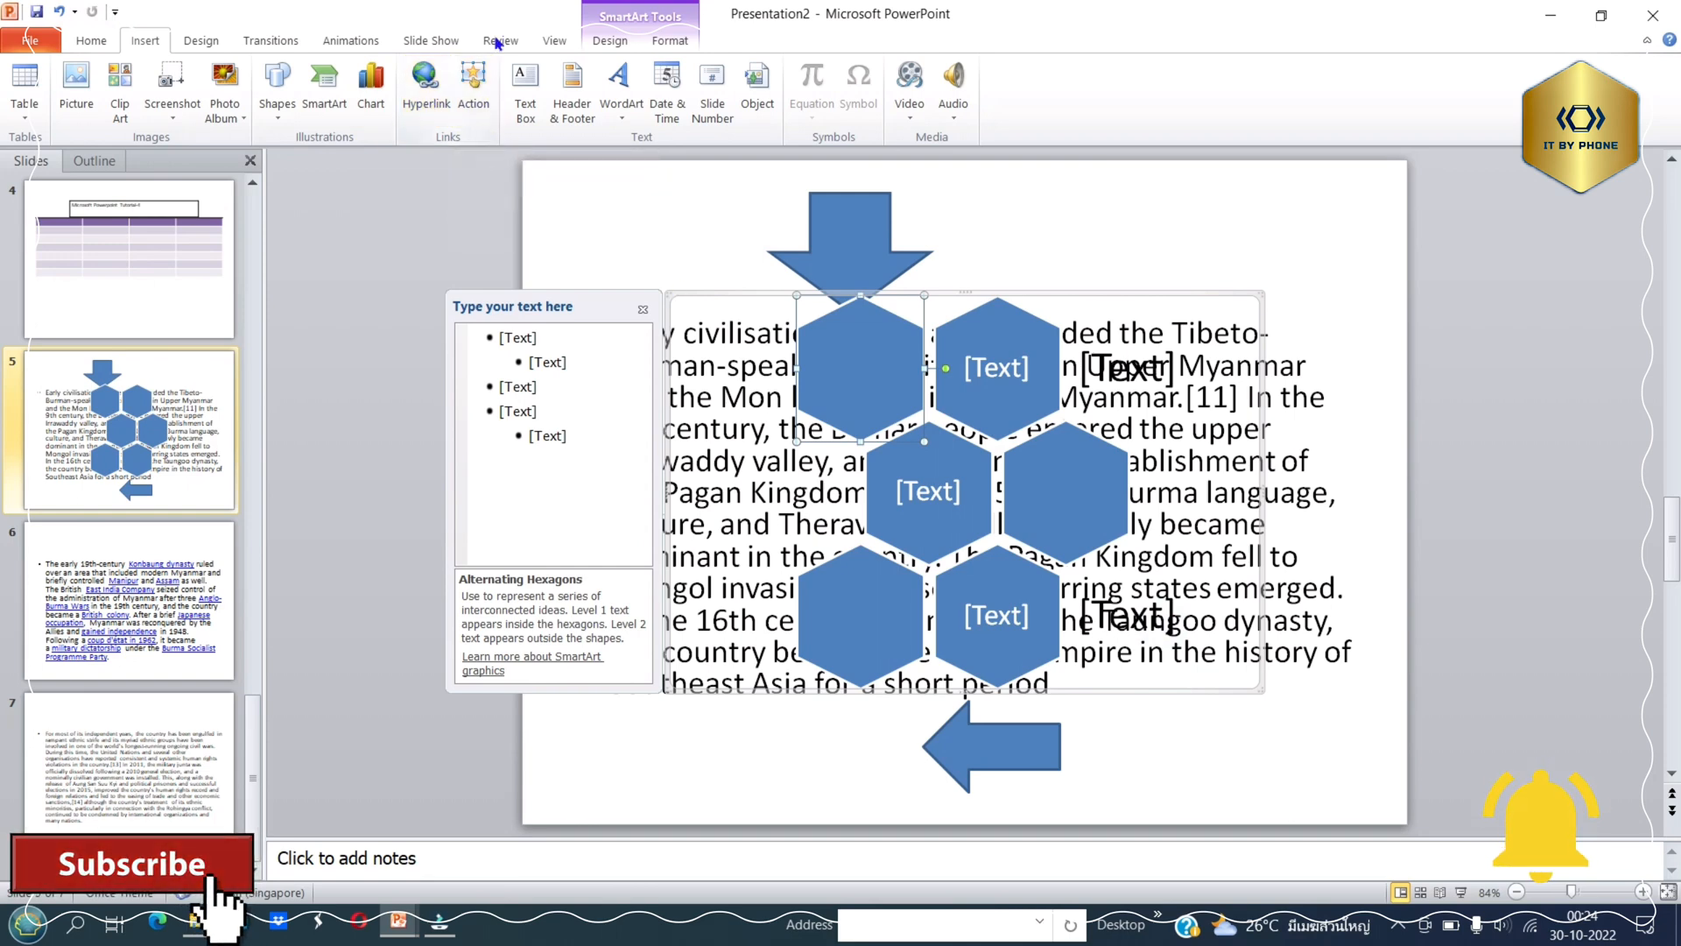
pyautogui.click(468, 101)
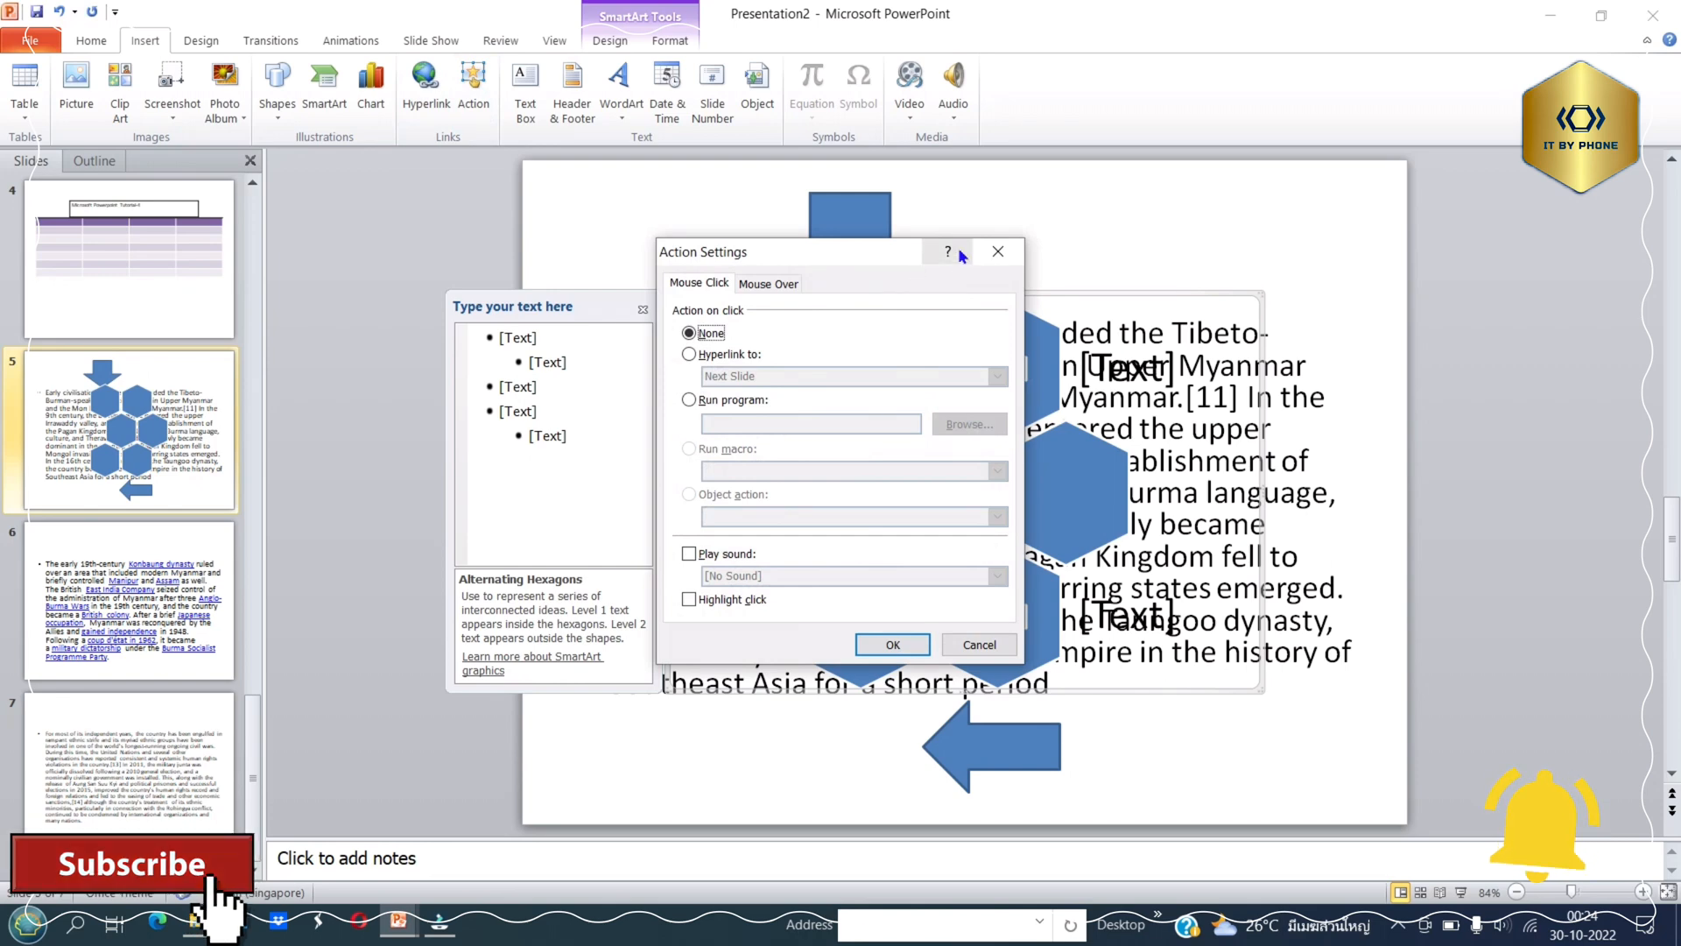
pyautogui.click(997, 250)
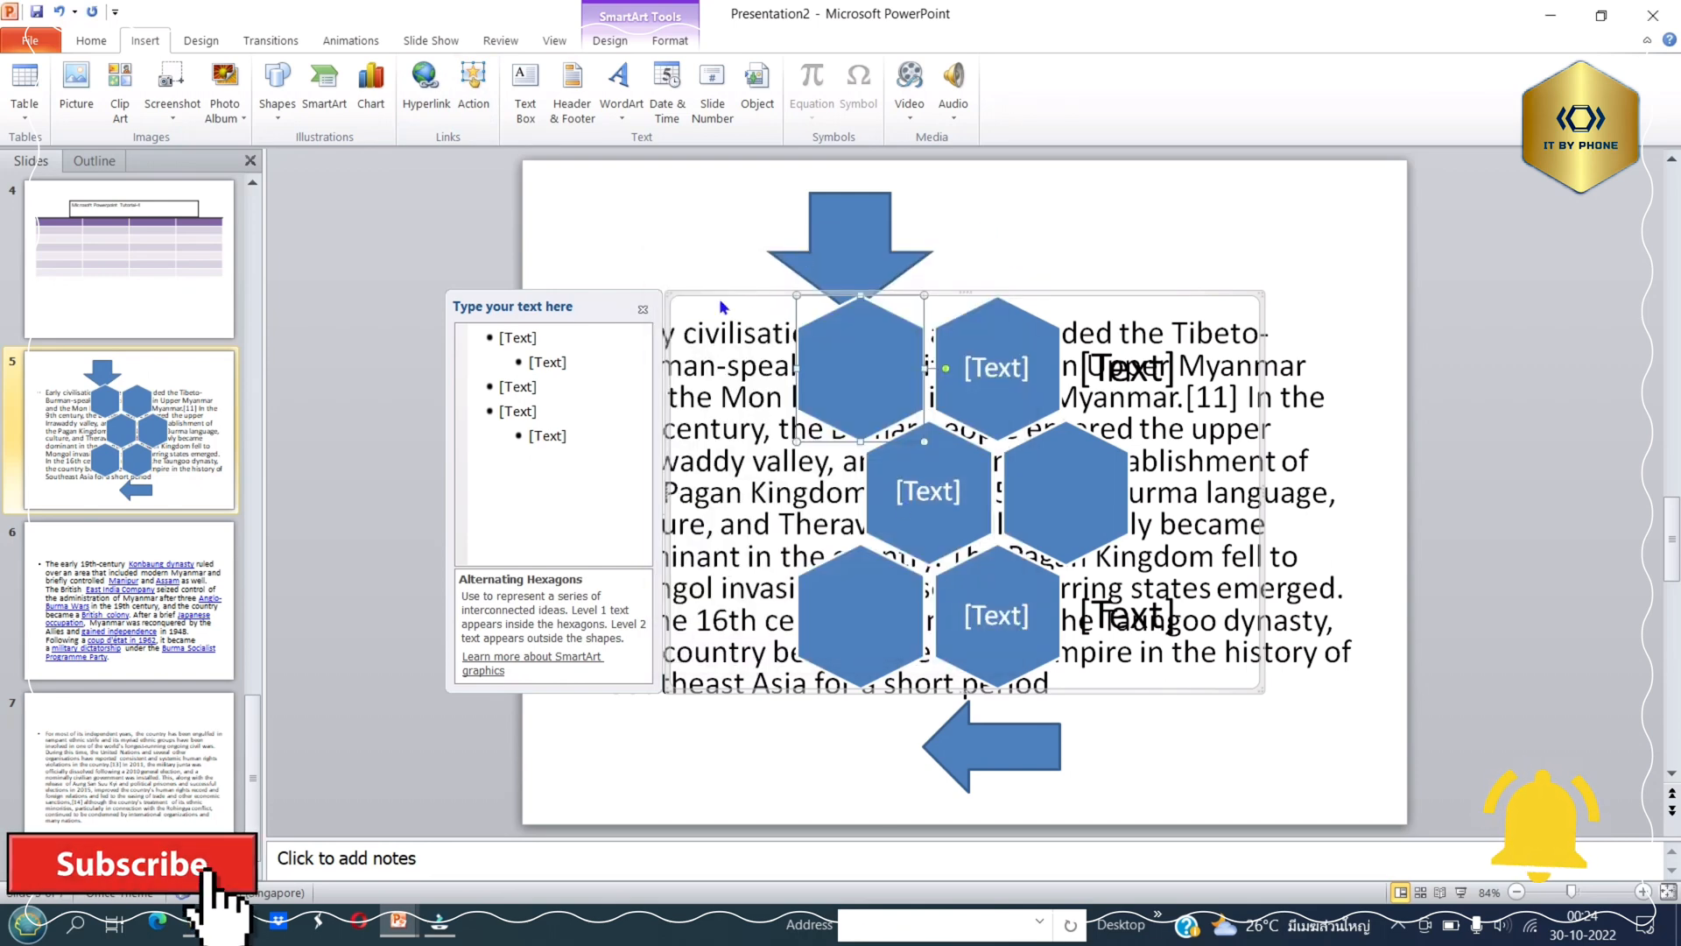
# Draw a small Up Arrow block shape above the body text on slide 7.
pyautogui.click(260, 425)
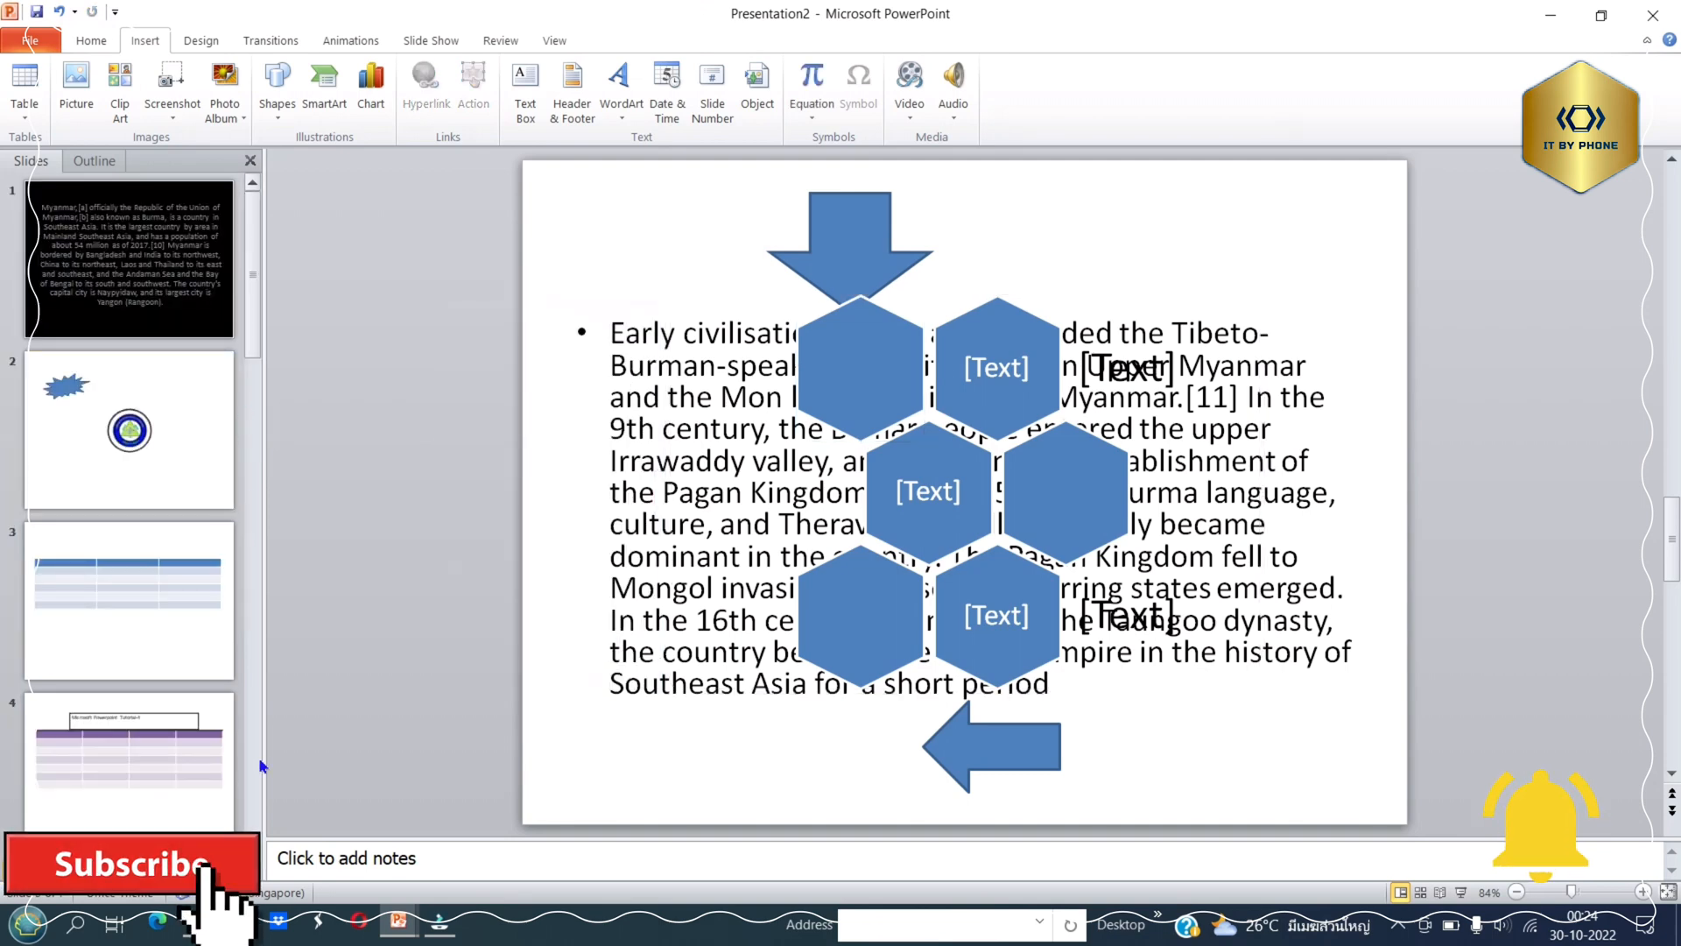
pyautogui.scroll(-5, 254, 757)
pyautogui.click(137, 780)
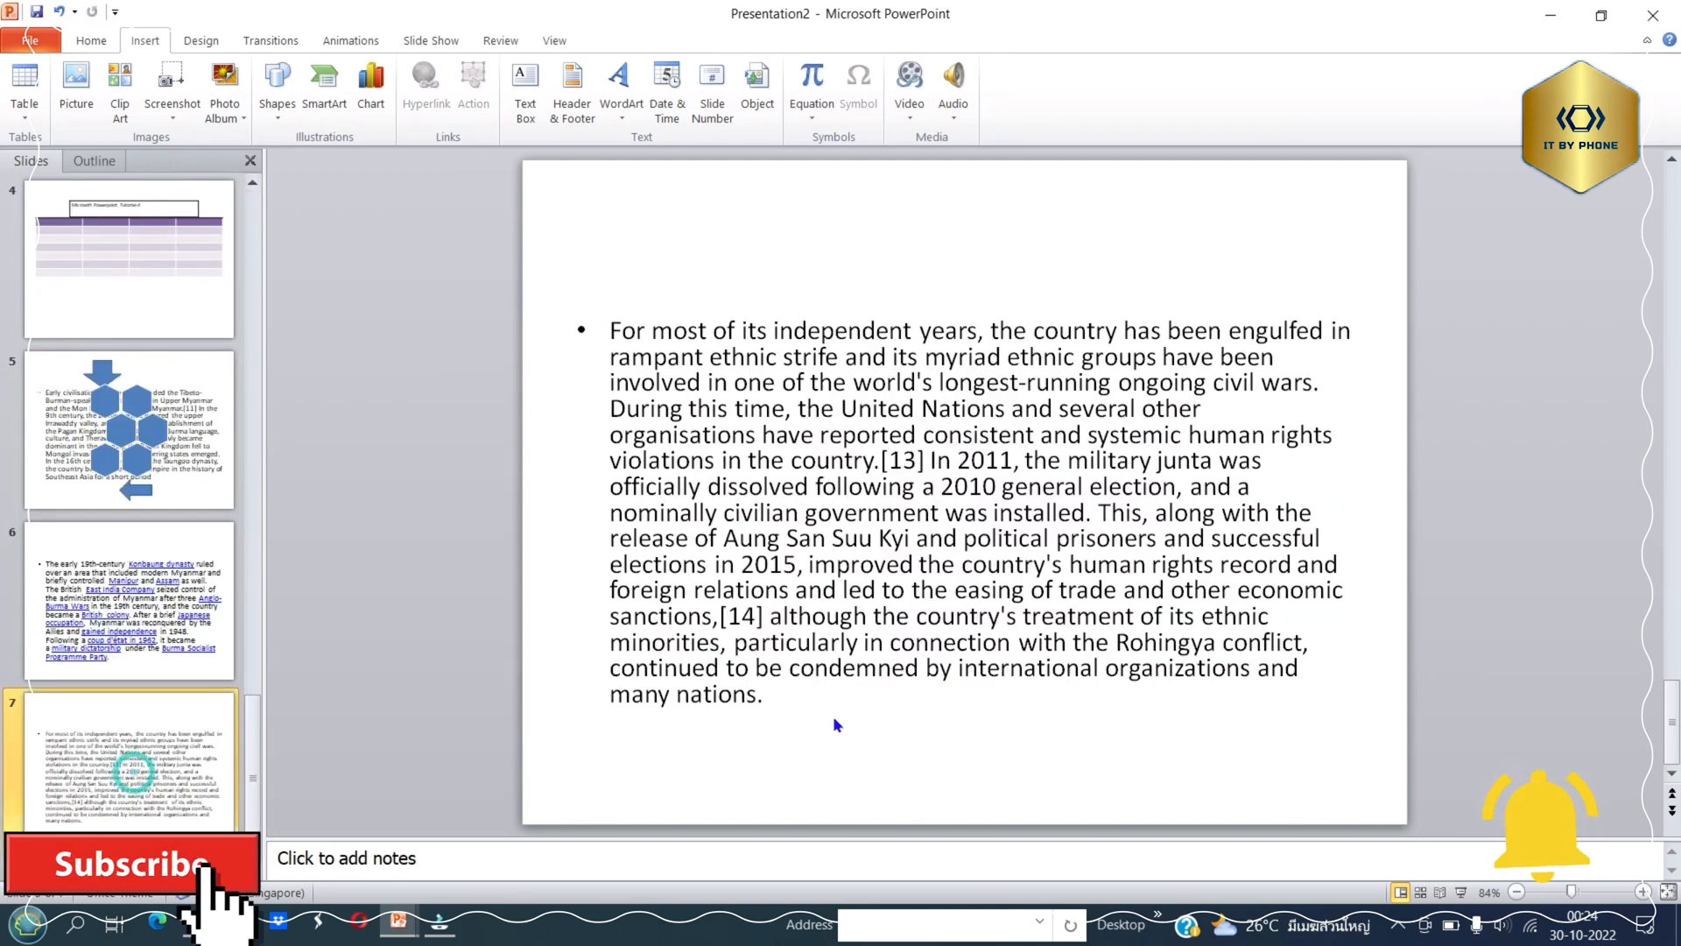
pyautogui.click(855, 719)
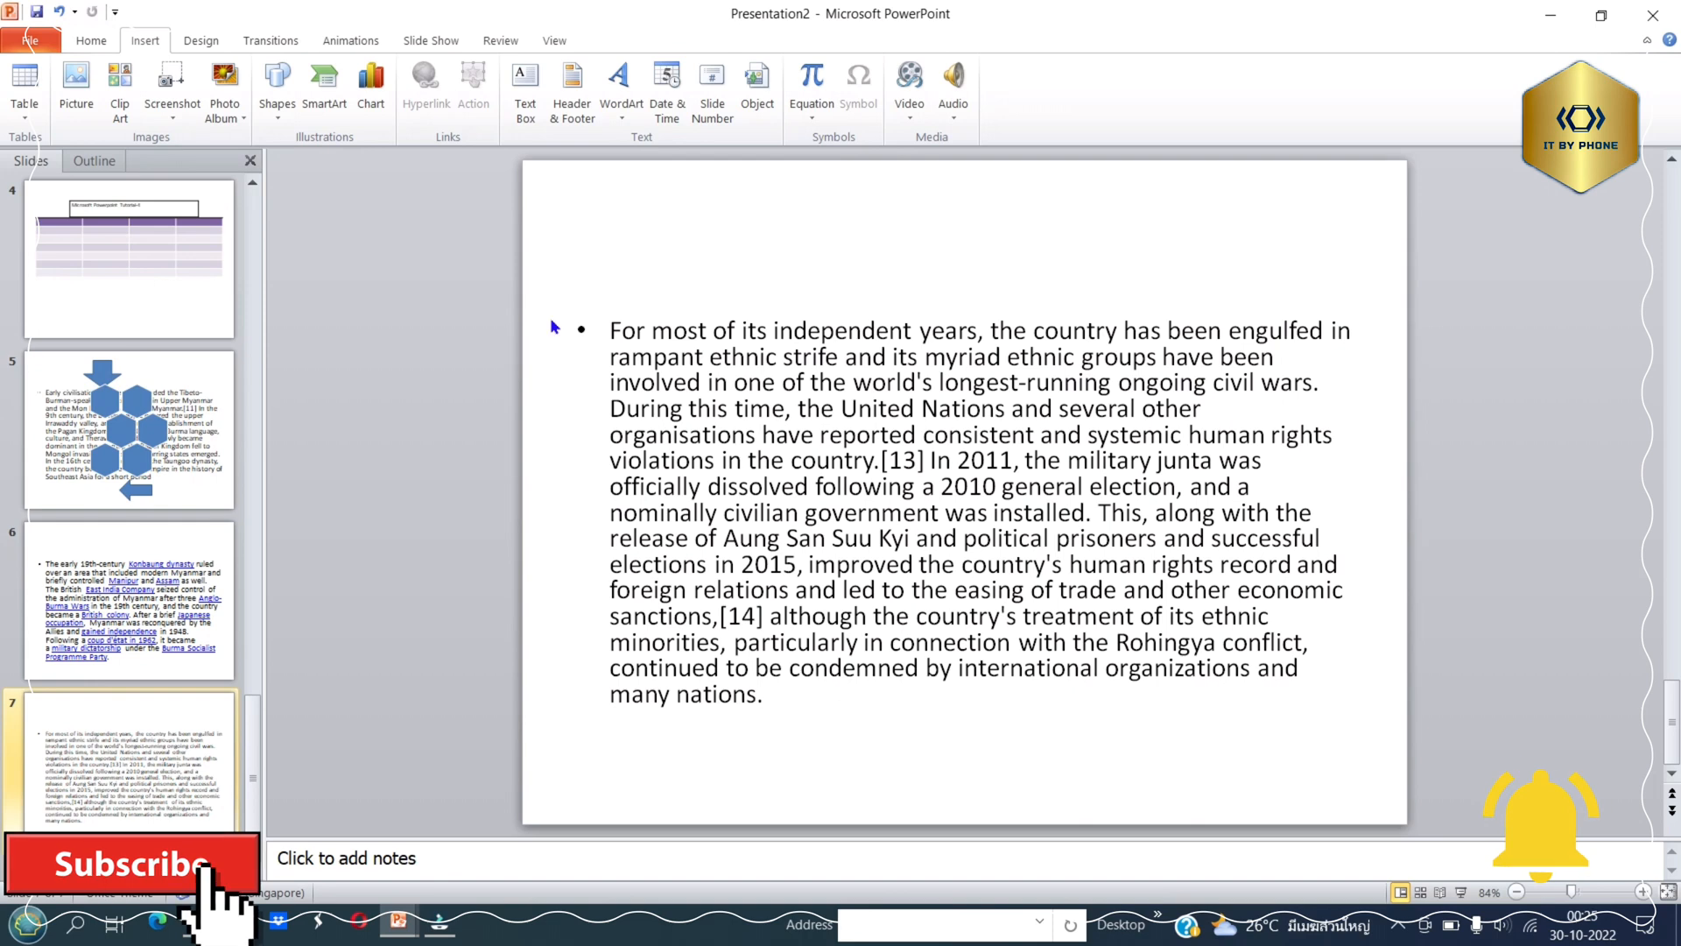
pyautogui.click(280, 89)
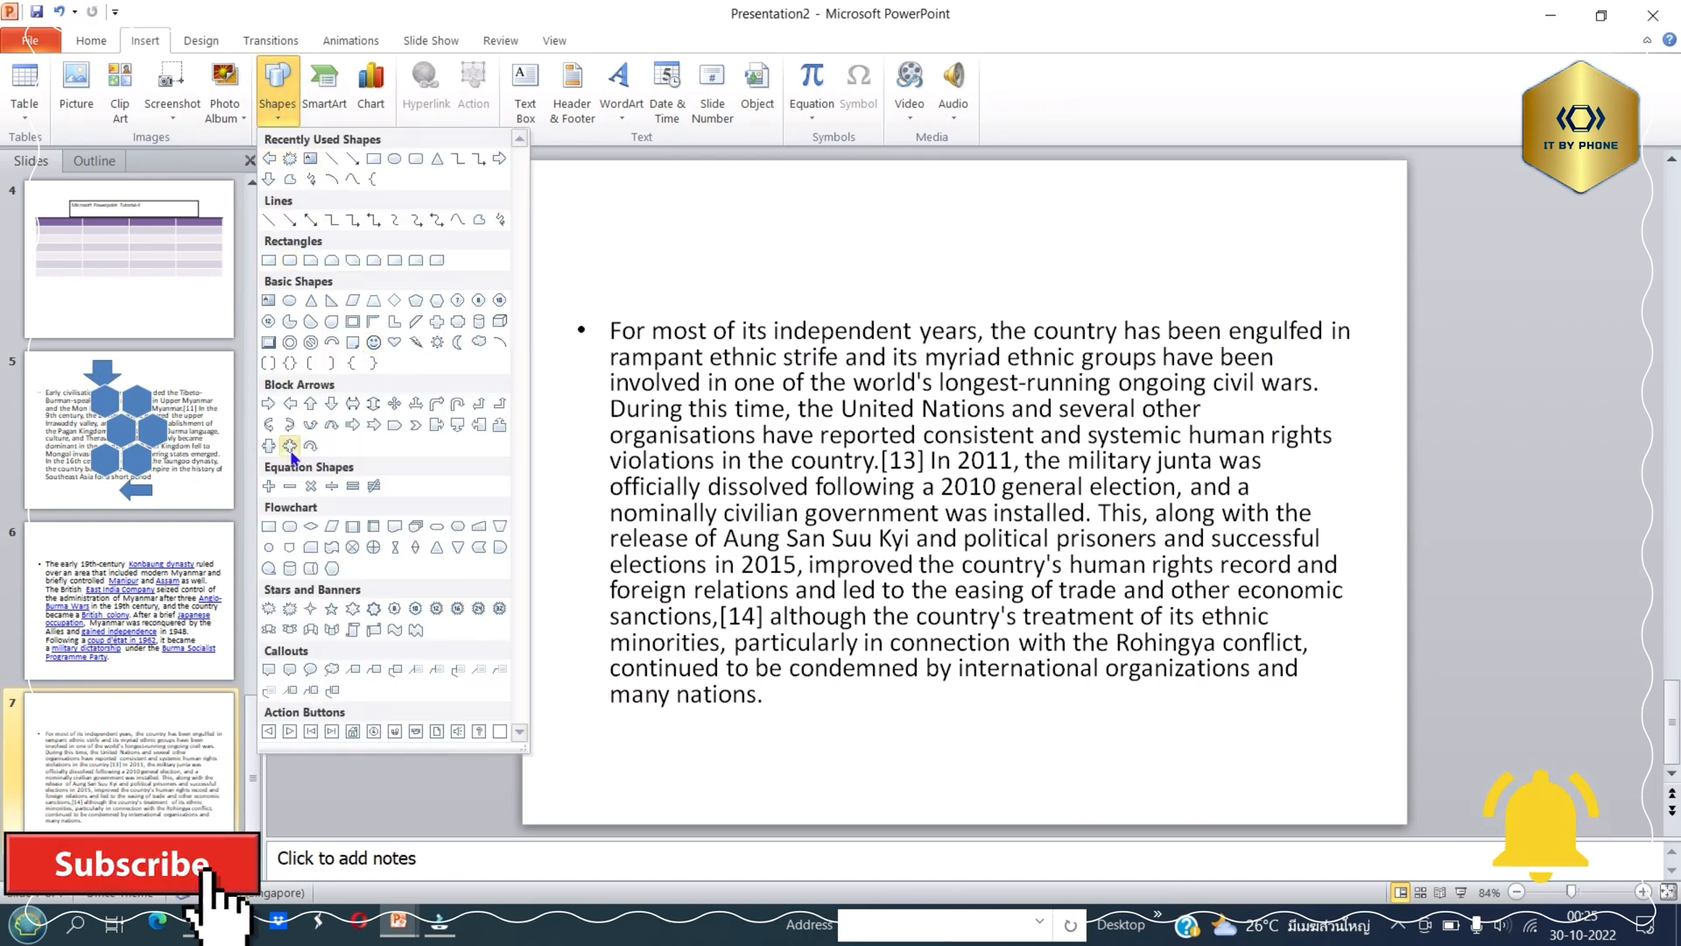
pyautogui.click(313, 402)
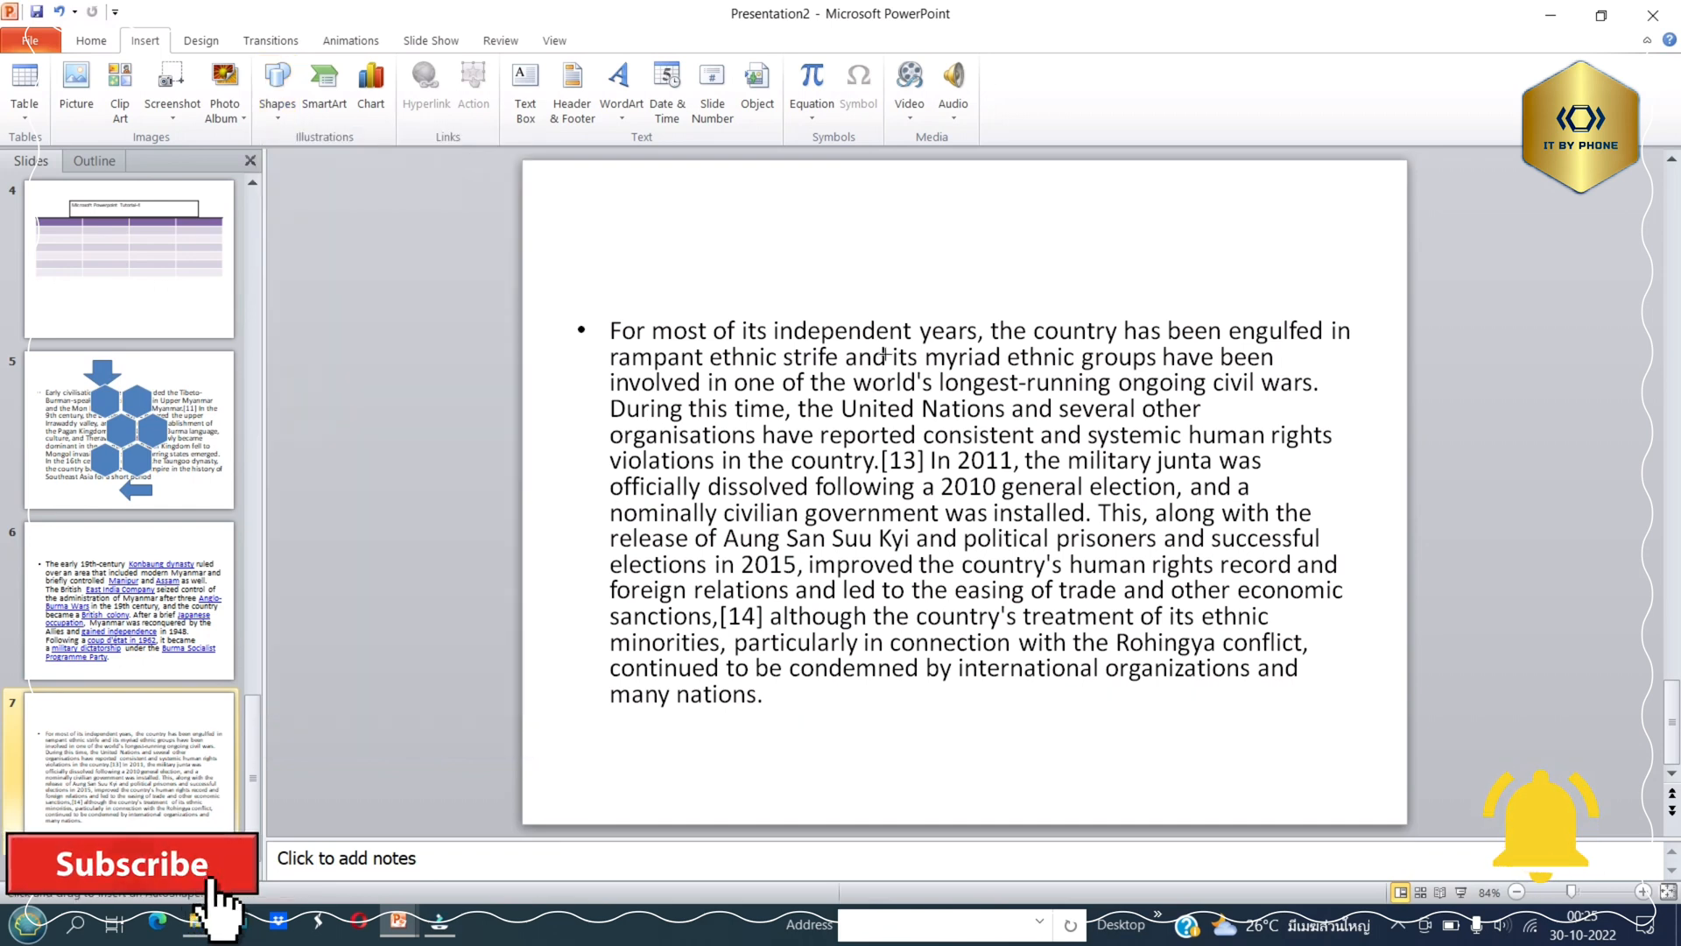
pyautogui.moveTo(846, 252)
pyautogui.mouseDown()
pyautogui.moveTo(999, 222)
pyautogui.moveTo(888, 171)
pyautogui.mouseUp()
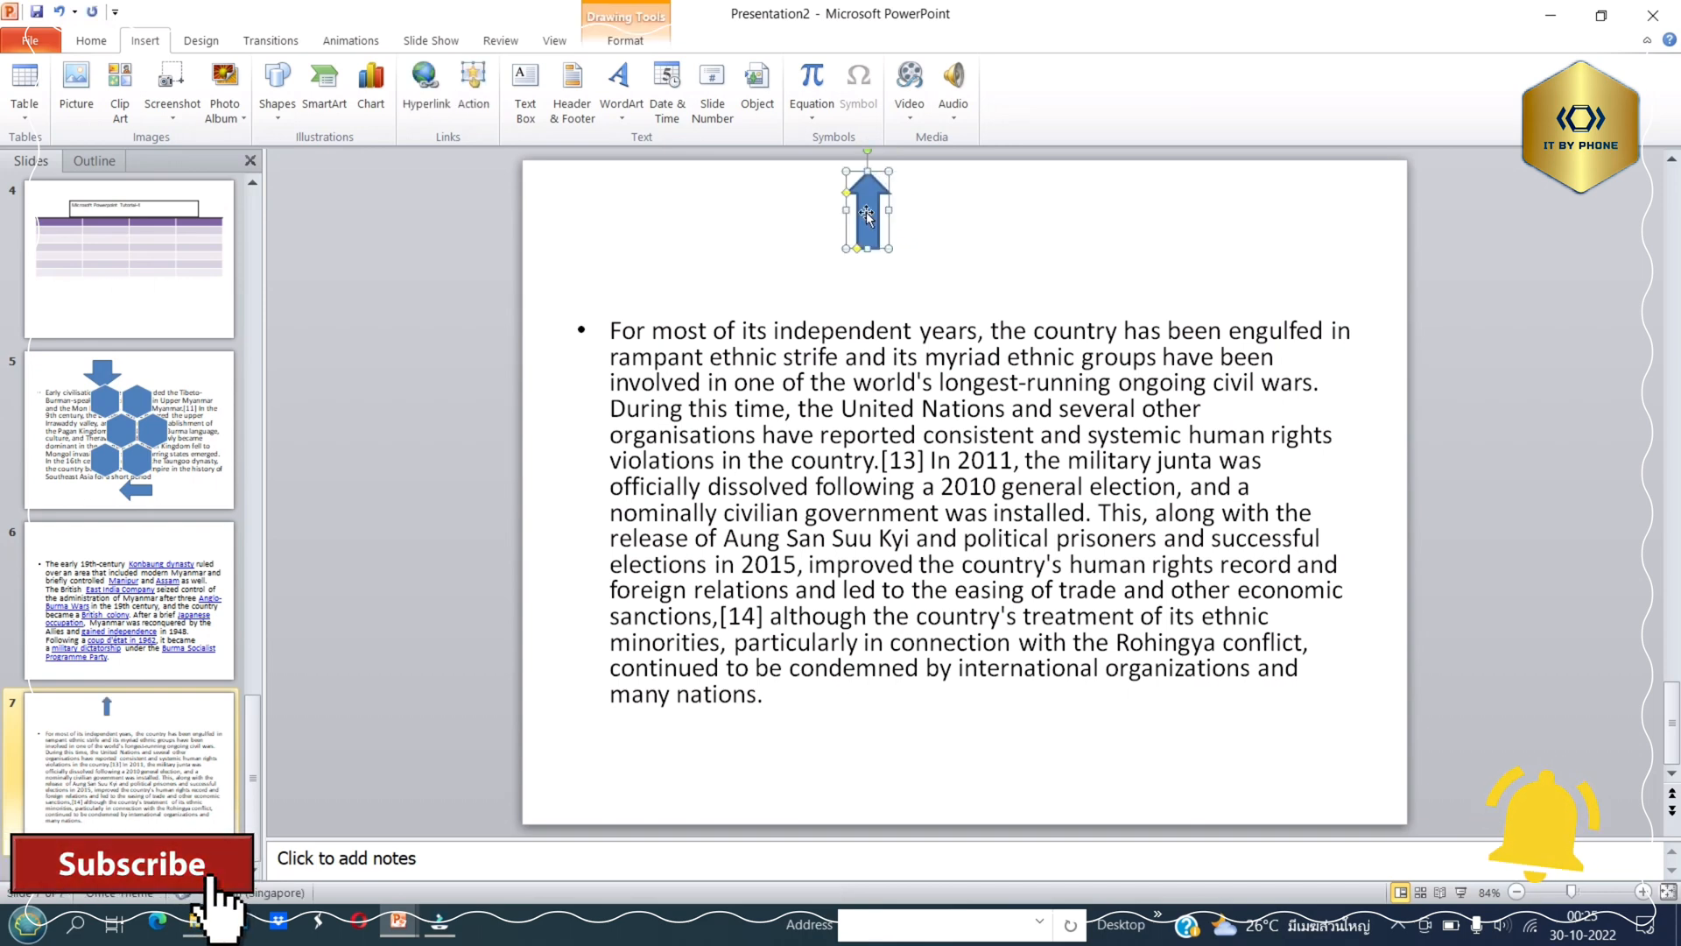
# Open the action settings for the up arrow on slide 7.
pyautogui.click(476, 91)
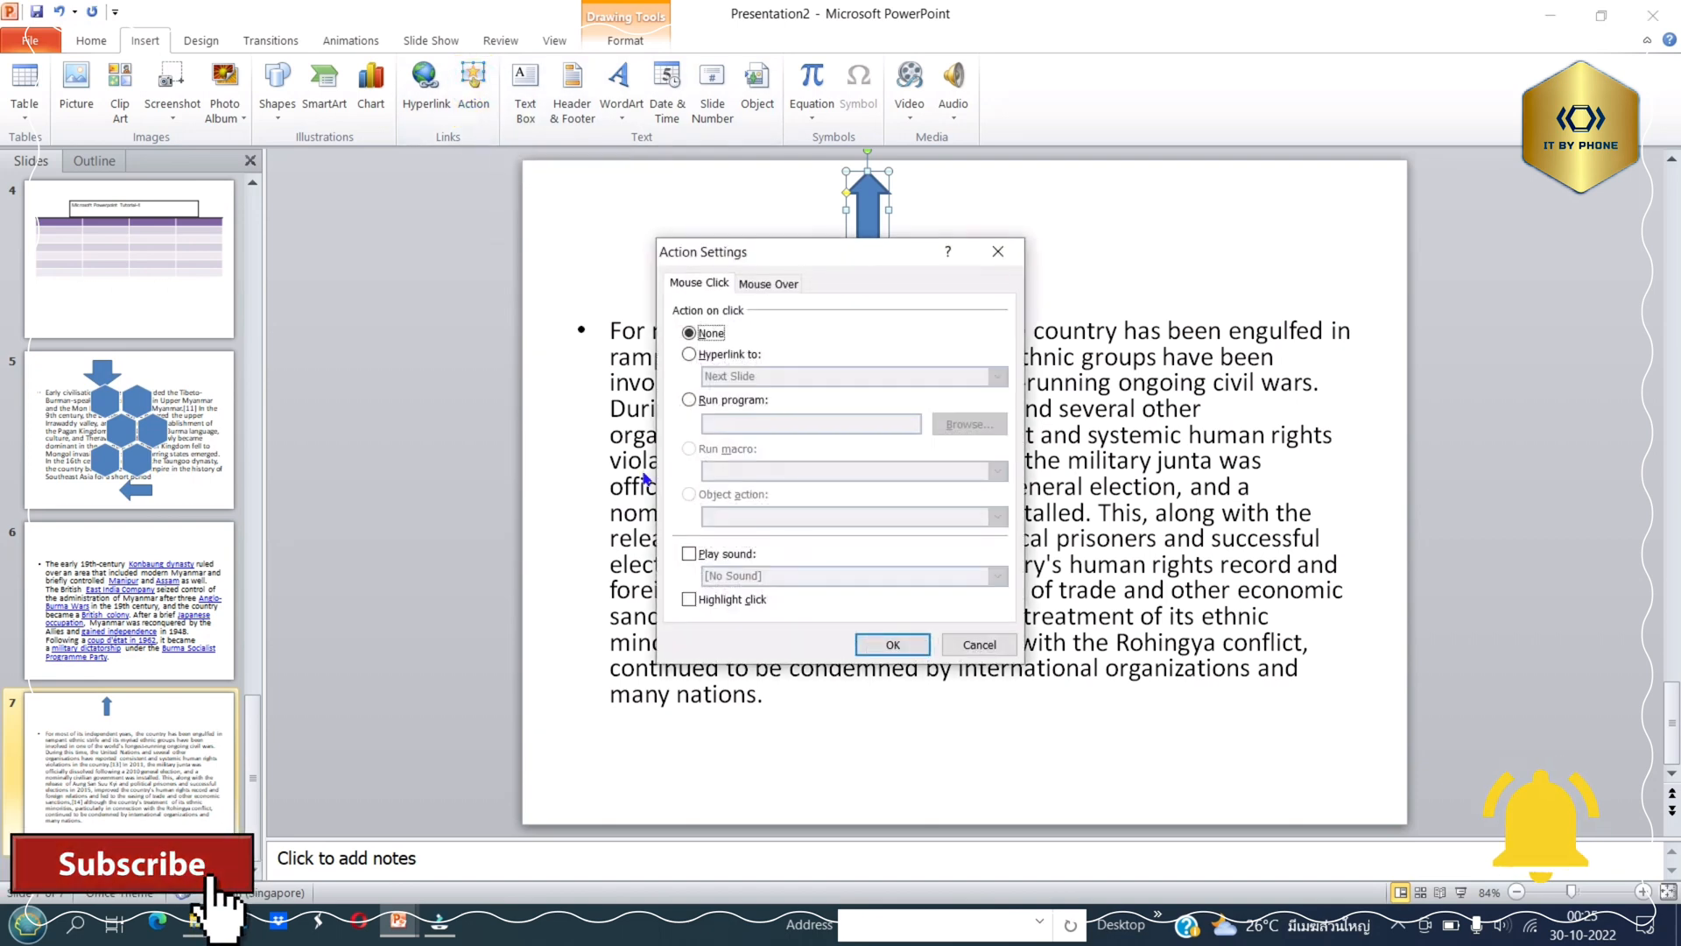